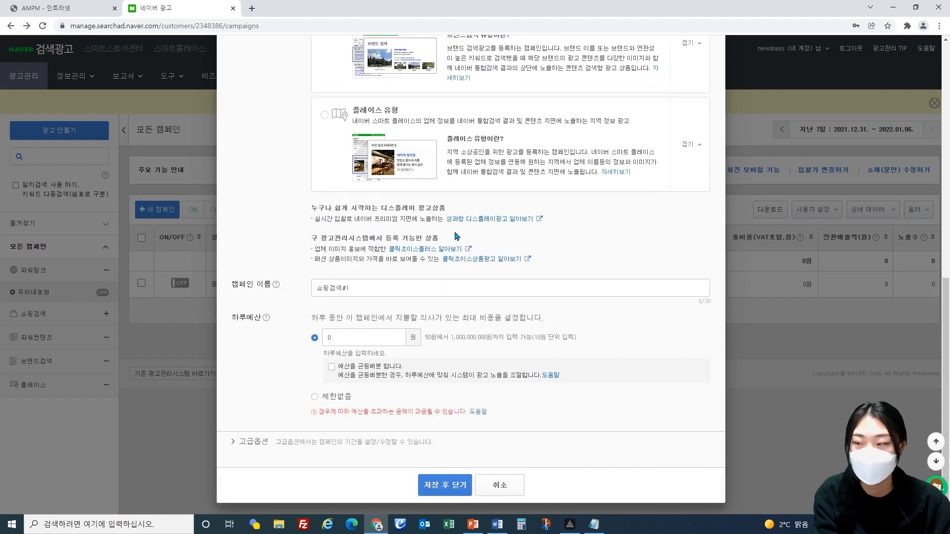
Step: Name the campaign "1. 유리네구제_쇼핑" and set its daily budget to 30,000 won
drag(395, 282, 279, 282)
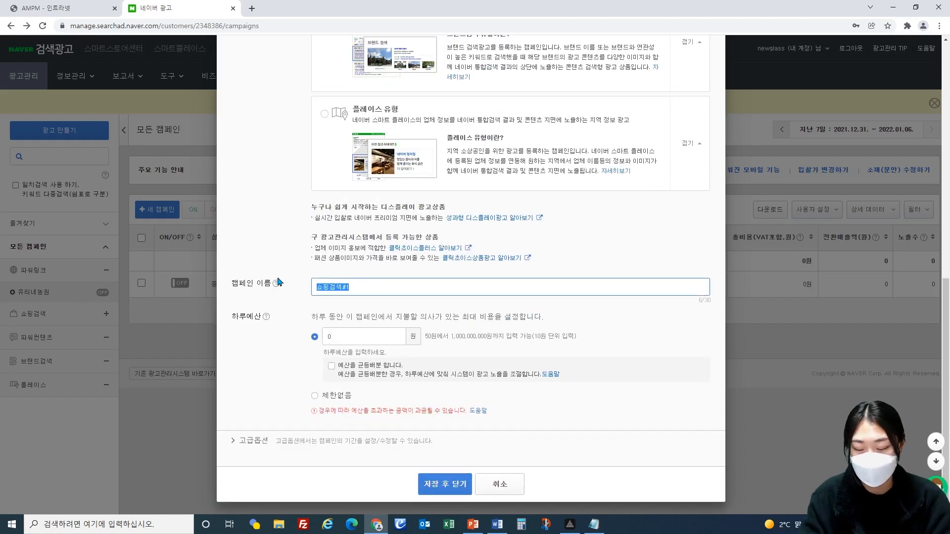
text(1. )
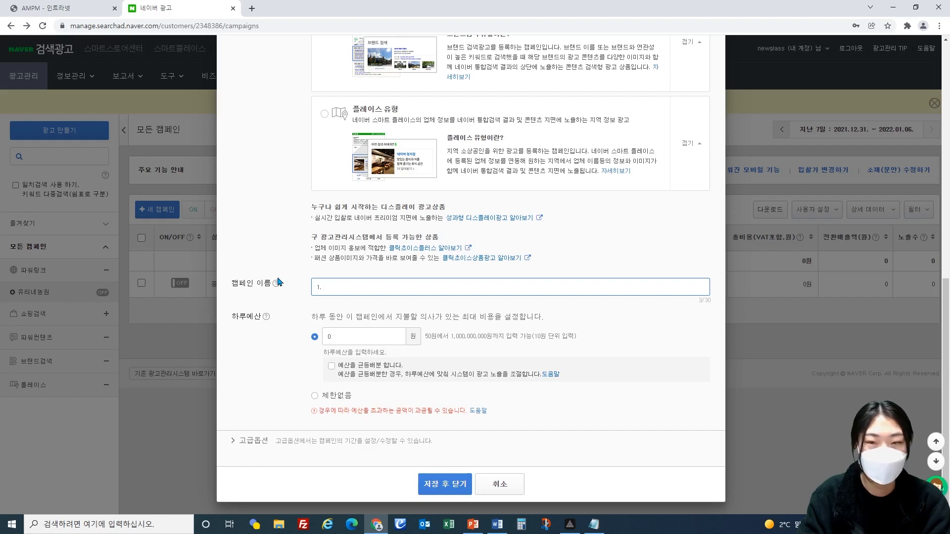
text(tkd)
key(BackSpace)
key(BackSpace)
key(BackSpace)
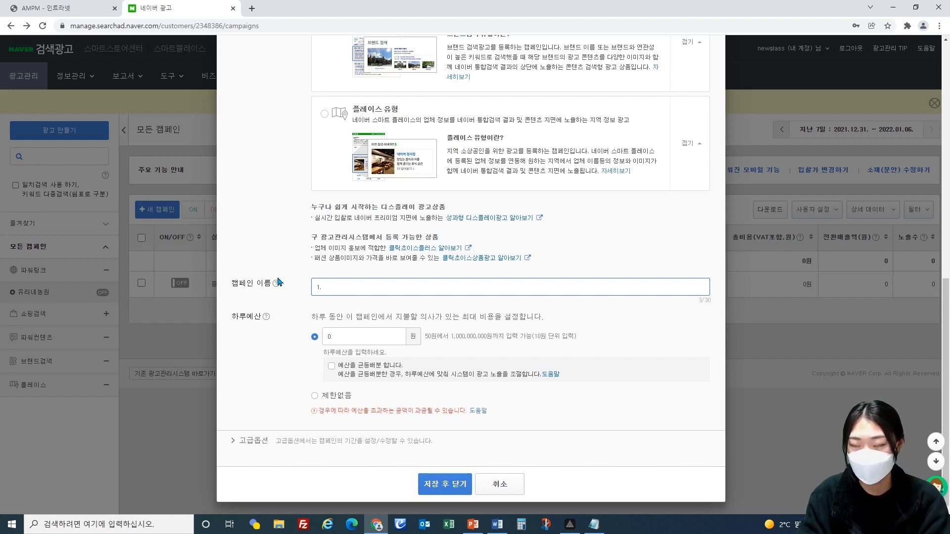
text(dbfl)
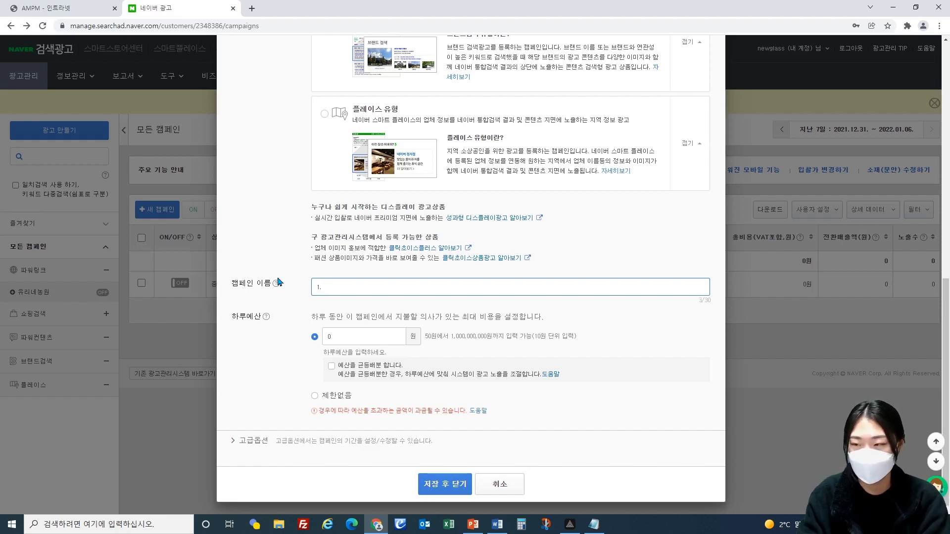
text(sprnwp)
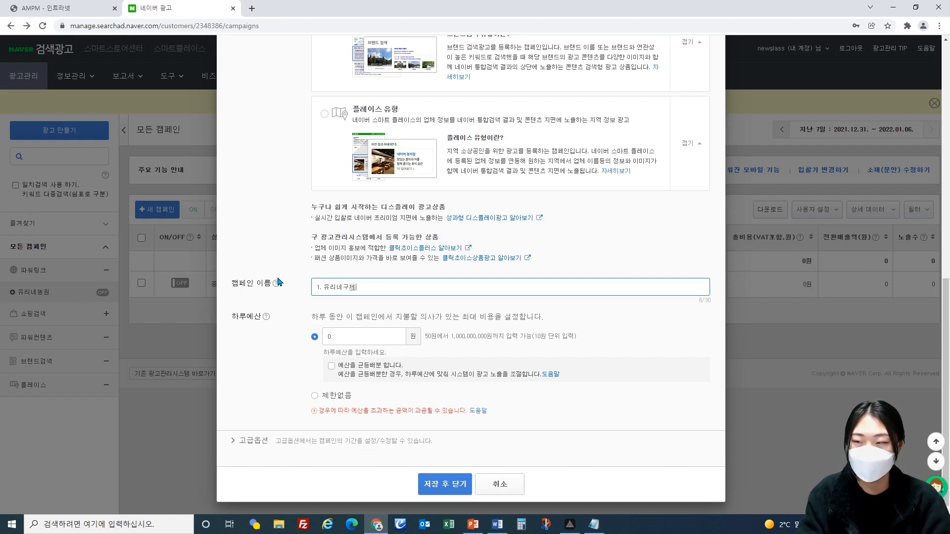
text(_)
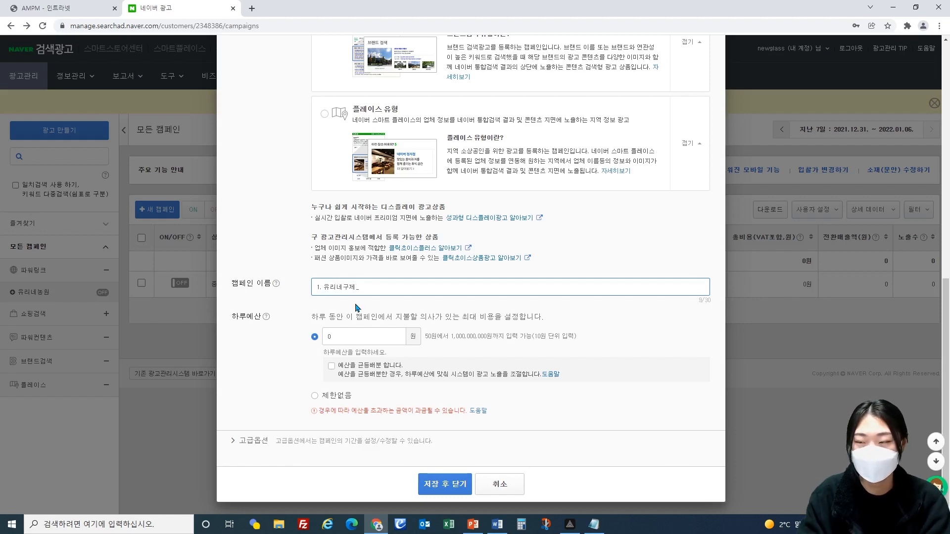
text(tyvld)
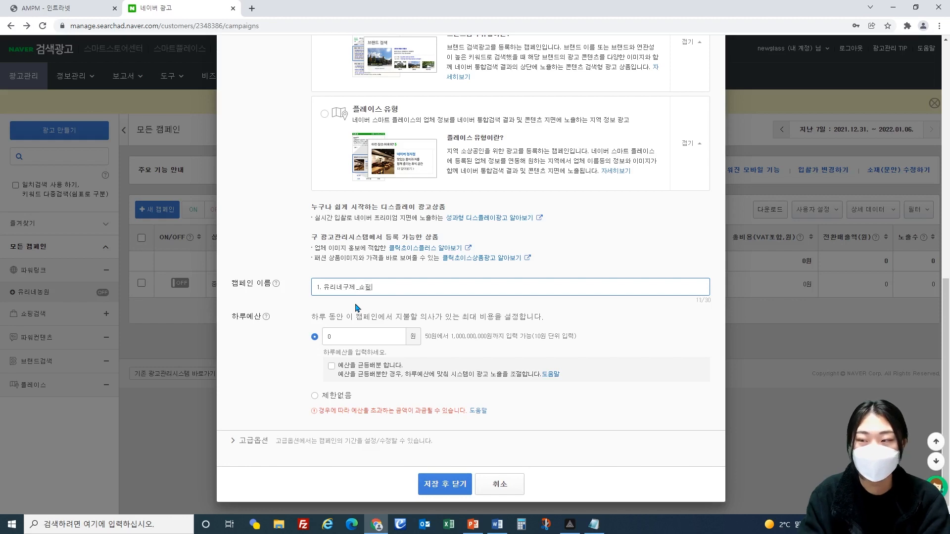
drag(367, 287, 376, 291)
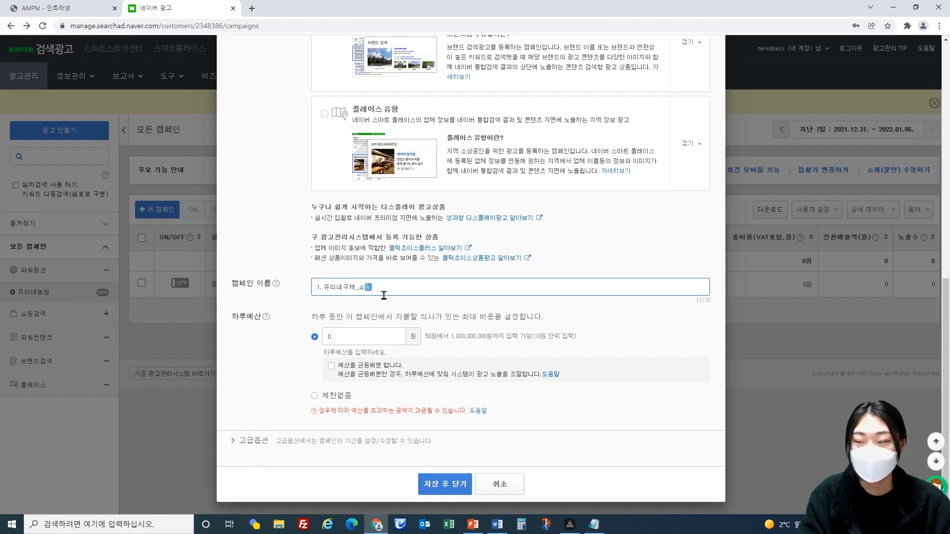
drag(373, 292, 359, 291)
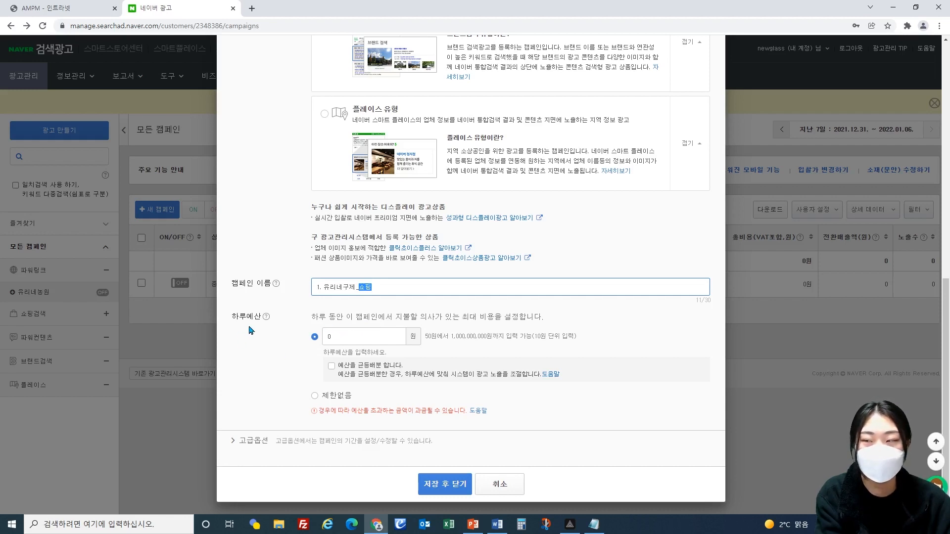
click(333, 335)
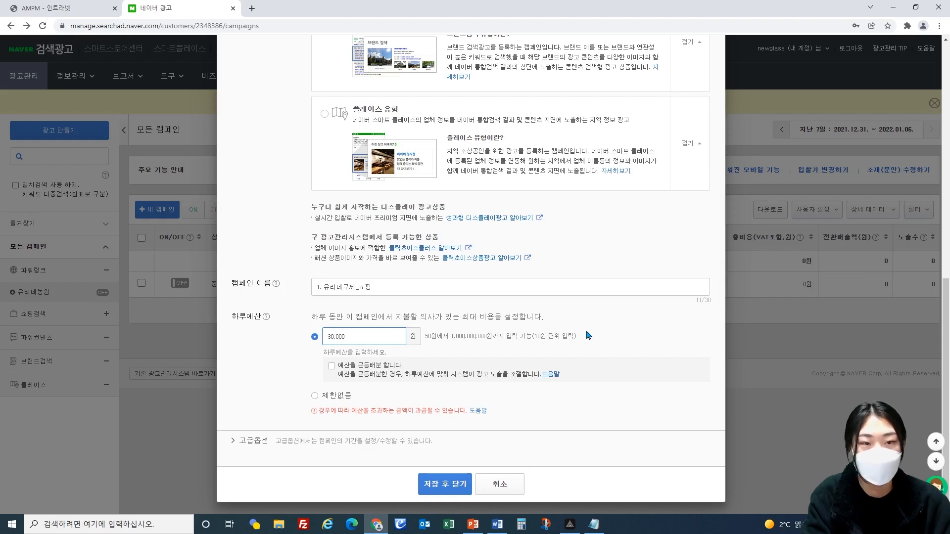
Step: In the advanced options, keep continuous exposure without an end date, enable automatic tracking URL parameters (자동 추적URL 파라미터), and save the campaign
click(274, 443)
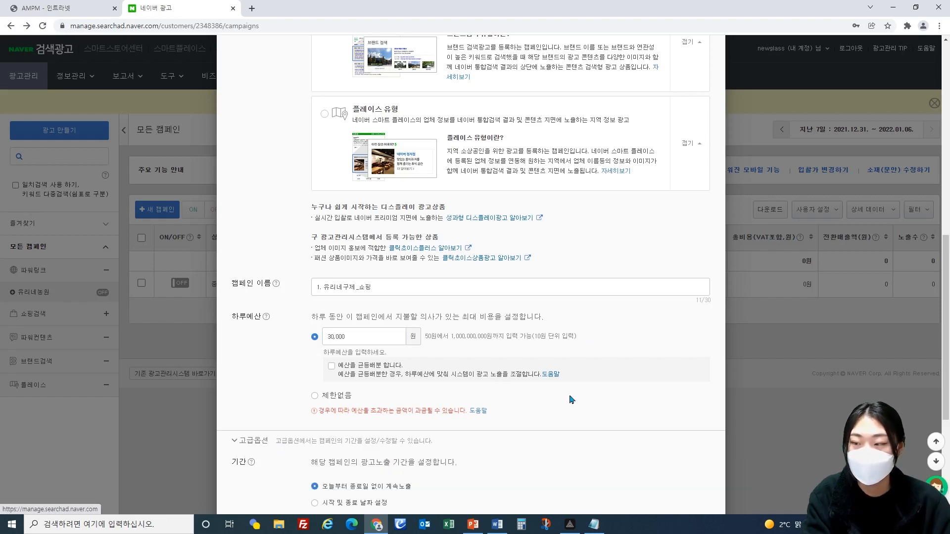
scroll(559, 360, down, 3)
scroll(558, 361, down, 2)
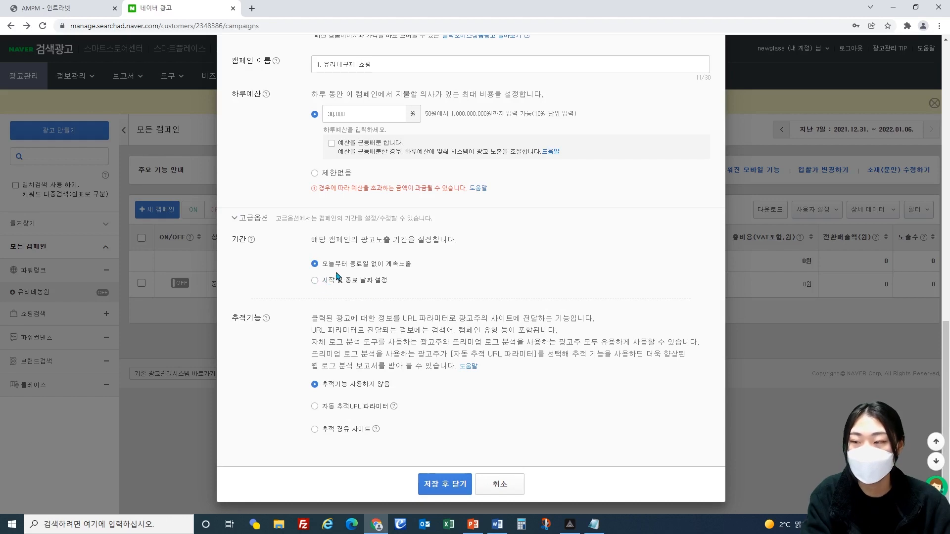
click(317, 281)
click(315, 265)
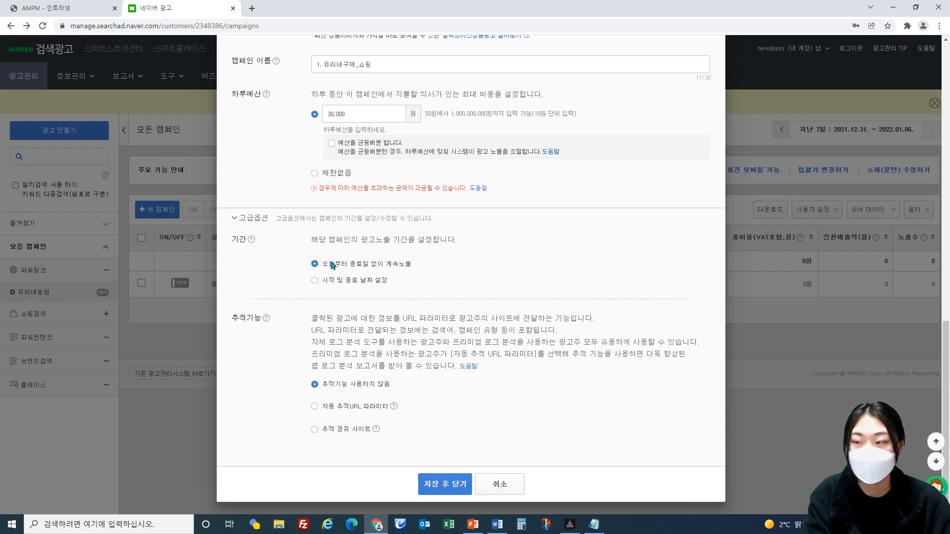
click(316, 408)
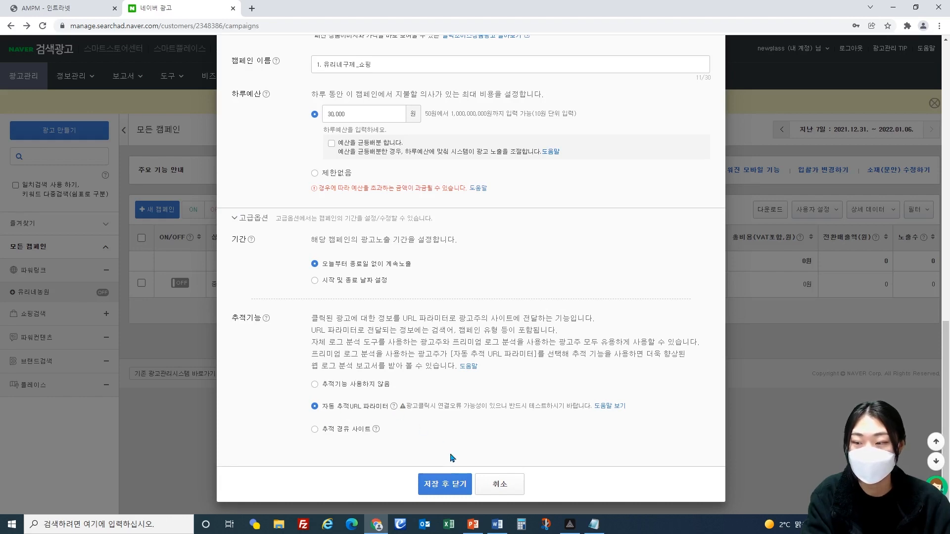
click(455, 484)
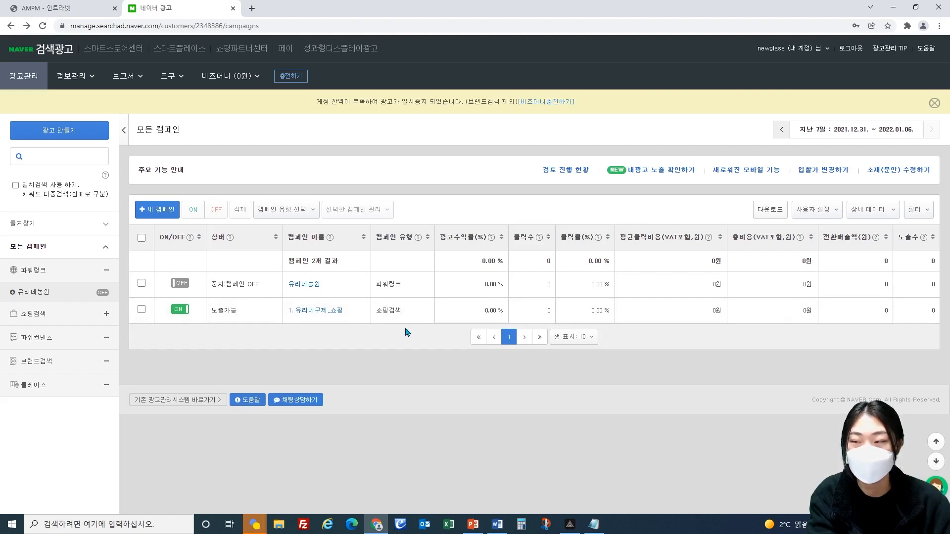
Step: Start a new ad group in the "1. 유리네구제_쇼핑" campaign using the shopping mall product type (쇼핑몰 상품형)
click(314, 310)
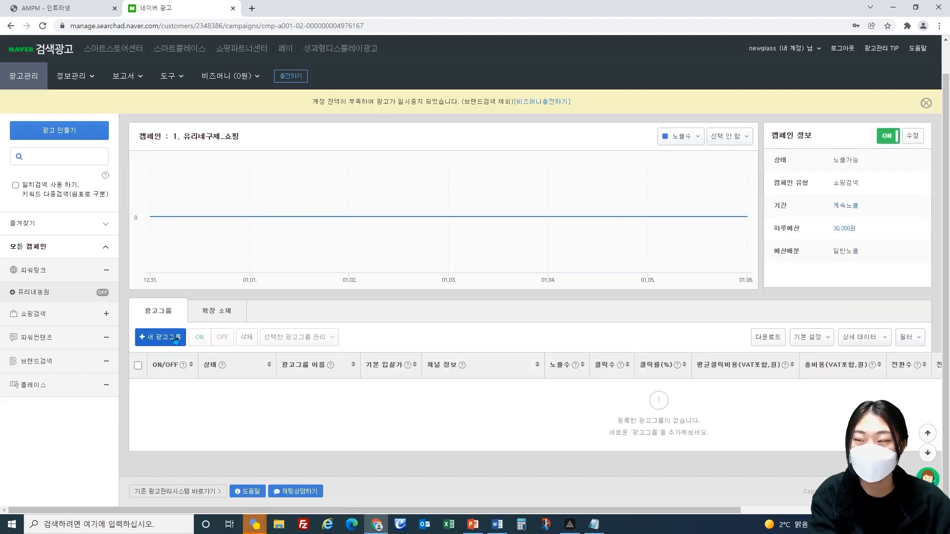
click(175, 341)
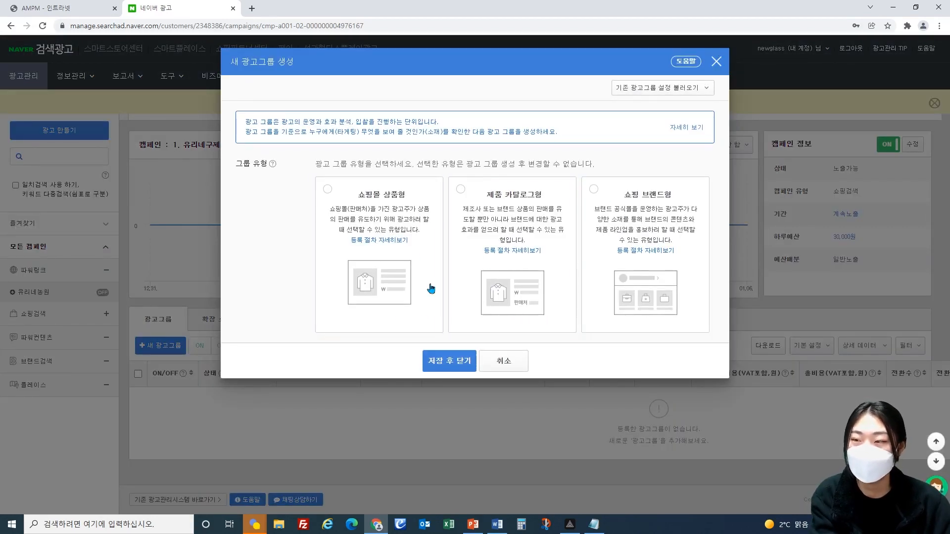
click(327, 192)
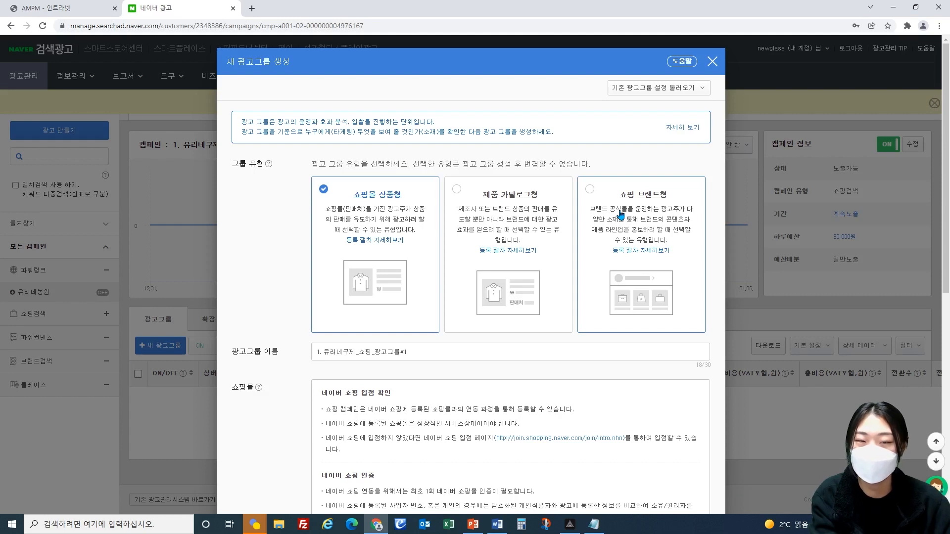
click(506, 253)
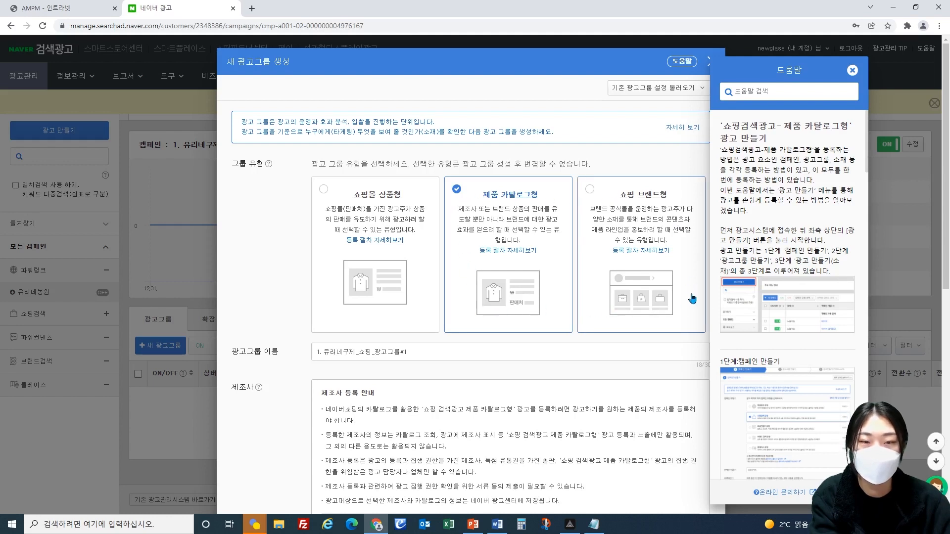
click(324, 191)
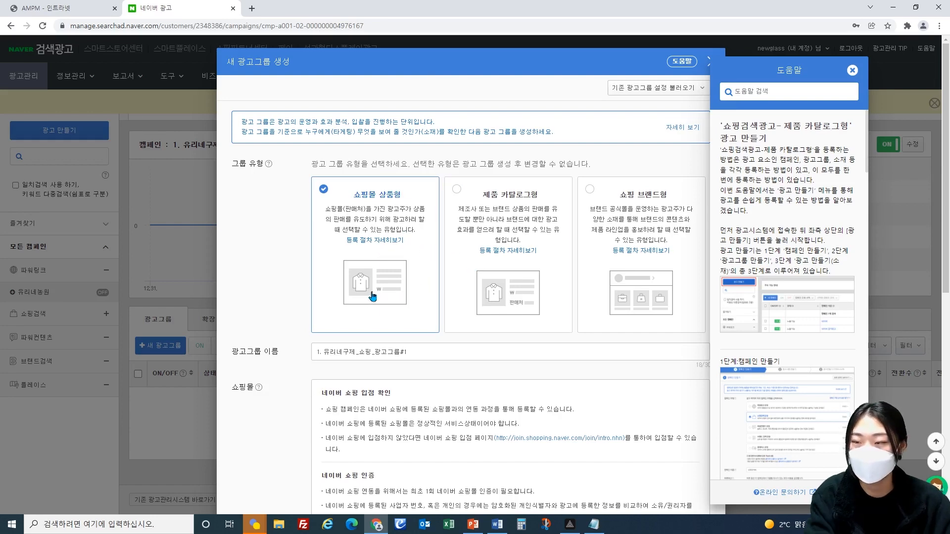
Step: Name the ad group "1. 주력상품"
scroll(373, 296, down, 3)
triple_click(404, 203)
text(1. 주력상품)
scroll(440, 196, down, 2)
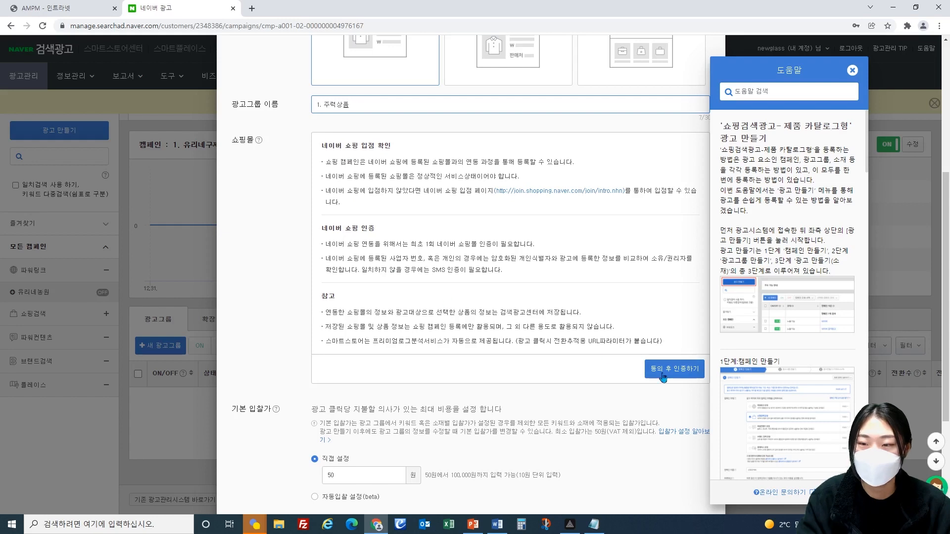
click(688, 369)
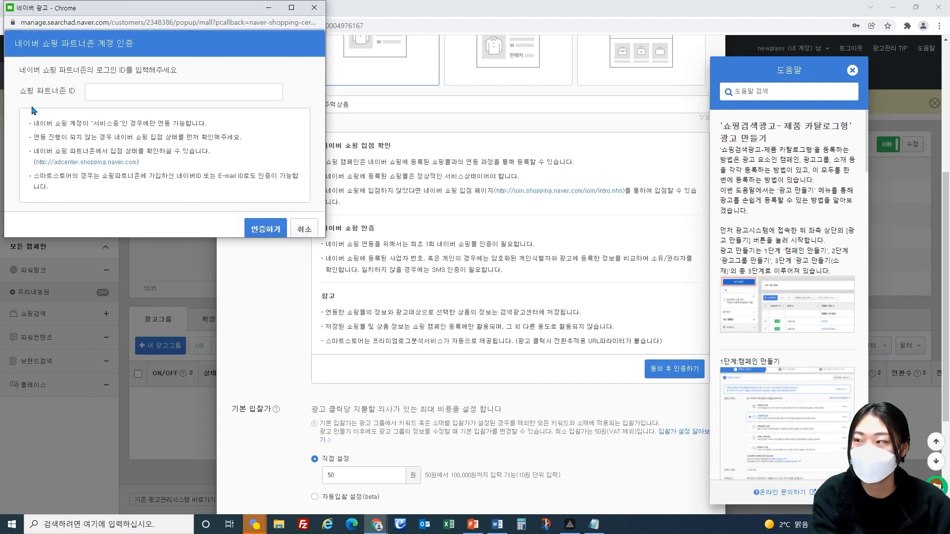
click(121, 94)
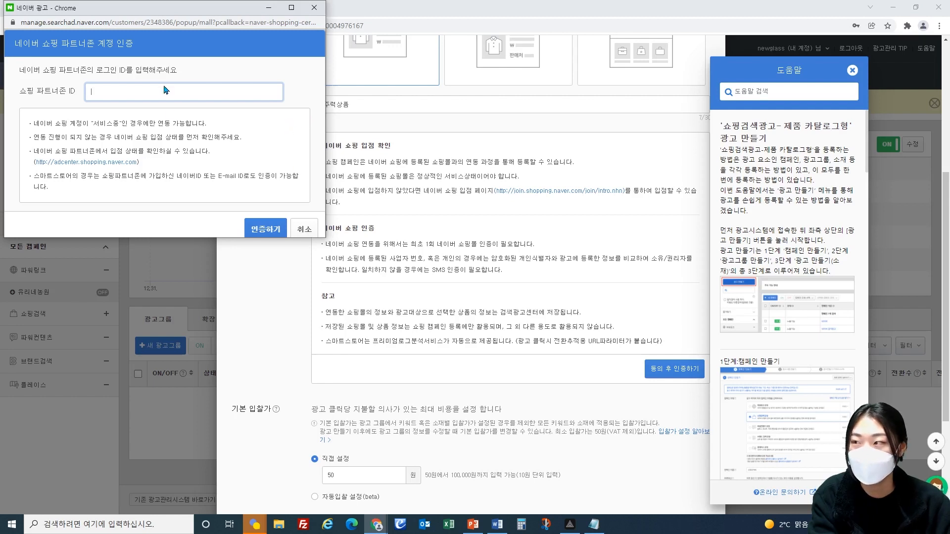
click(304, 229)
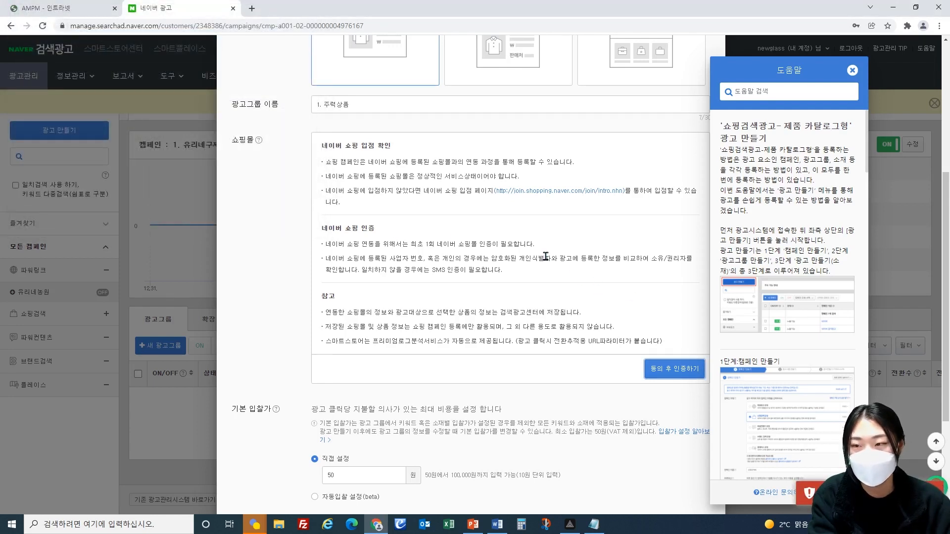
Step: Try a default bid of 2,000 won for the ad group, and restore it to 50 won
scroll(244, 258, down, 3)
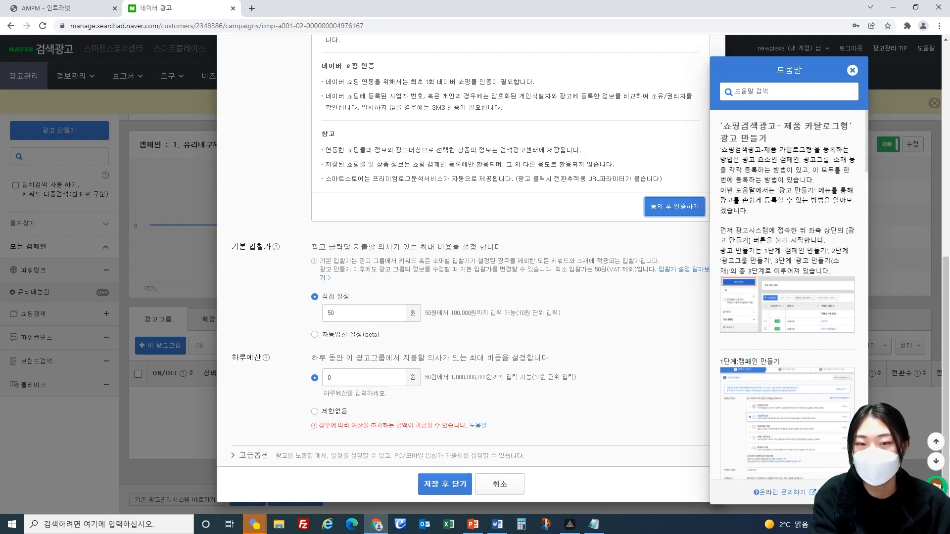
double_click(345, 312)
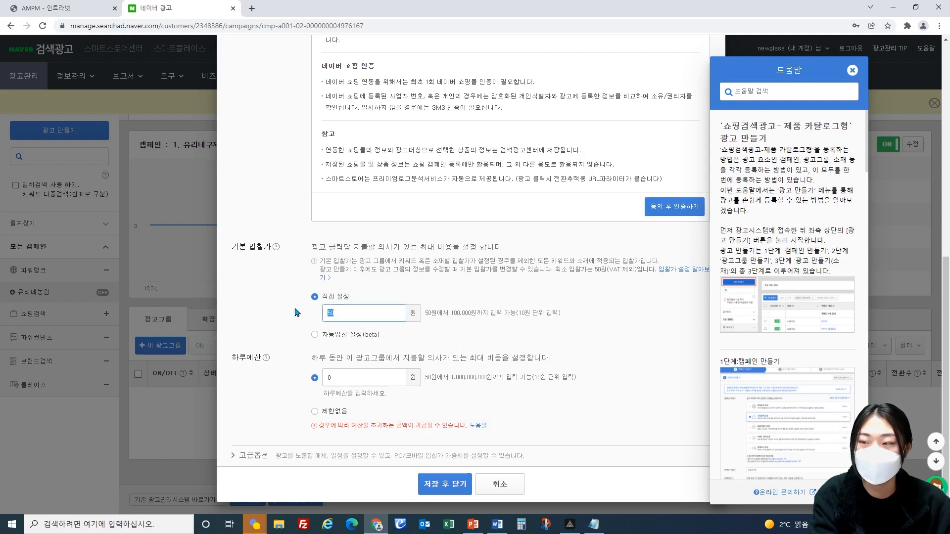
text(2,000)
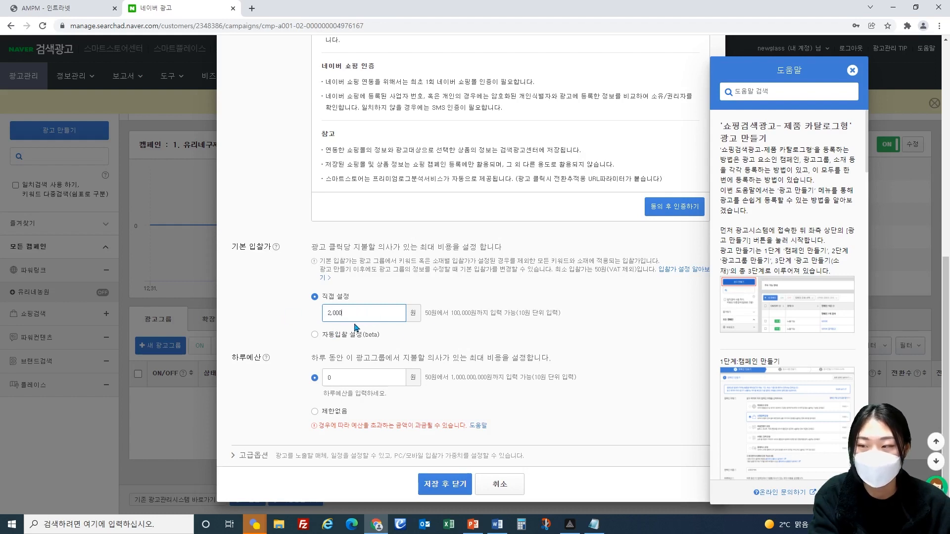
drag(357, 315, 293, 319)
text(50)
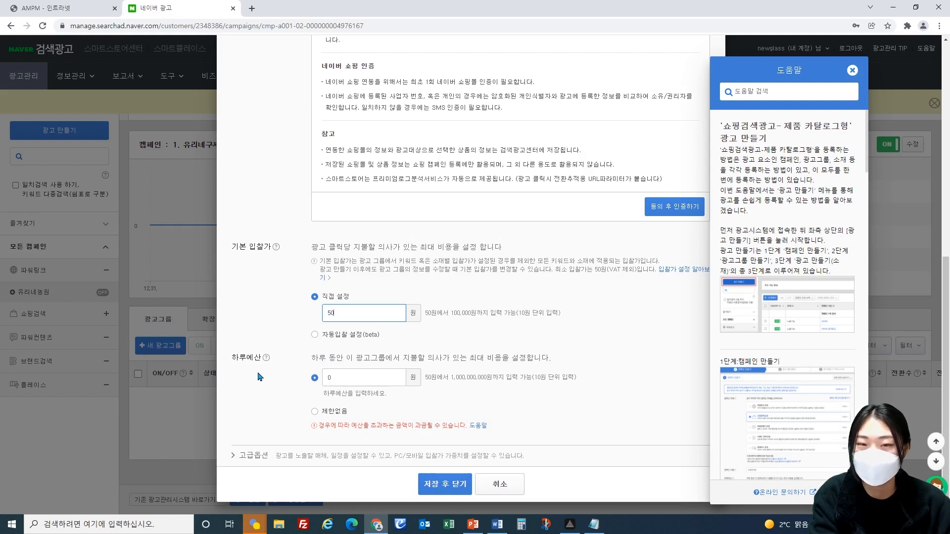
Step: Try ad group daily budgets of 10,000 won and 20,000 won
drag(232, 358, 258, 360)
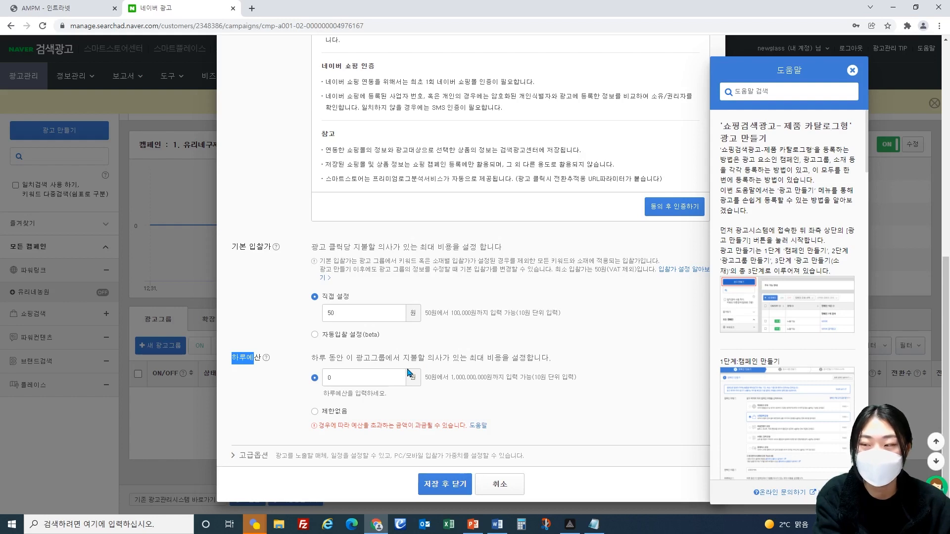
click(373, 376)
text(1)
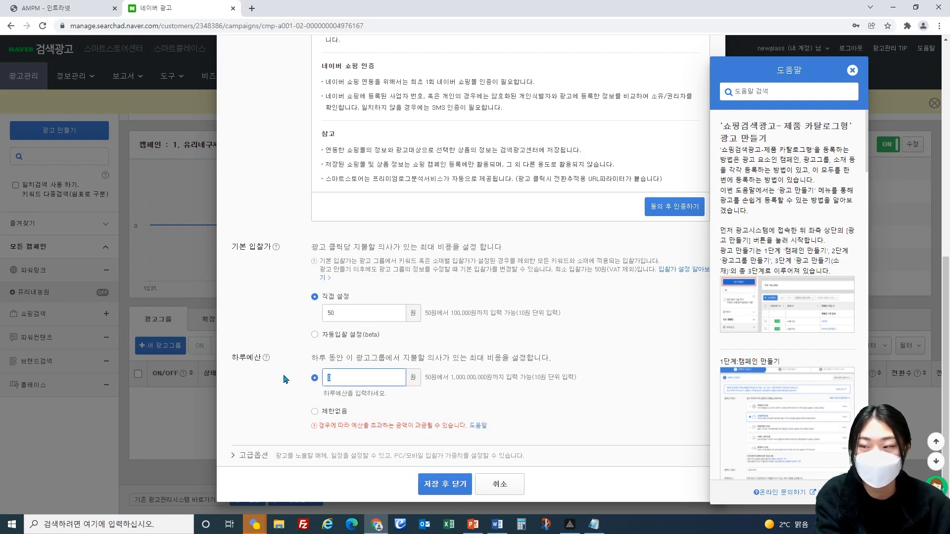
text(0,000)
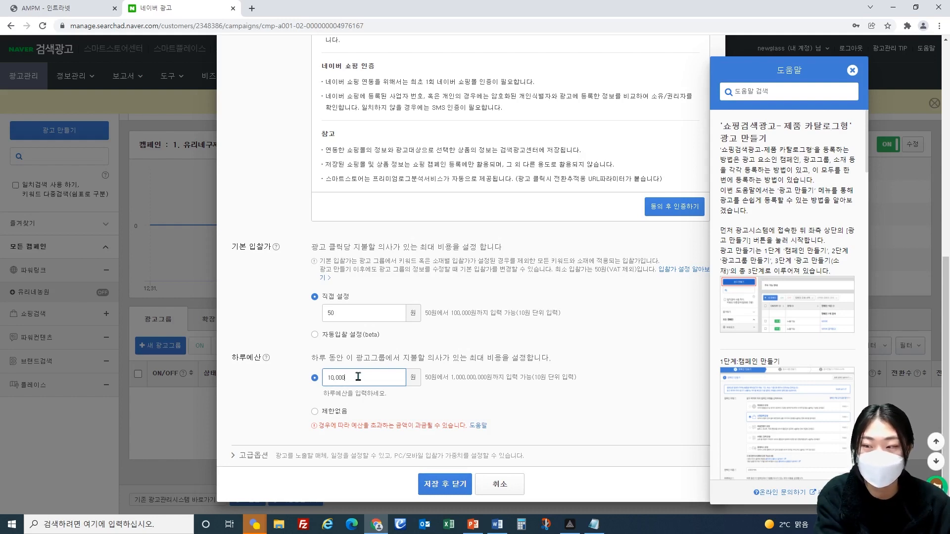
scroll(443, 280, up, 3)
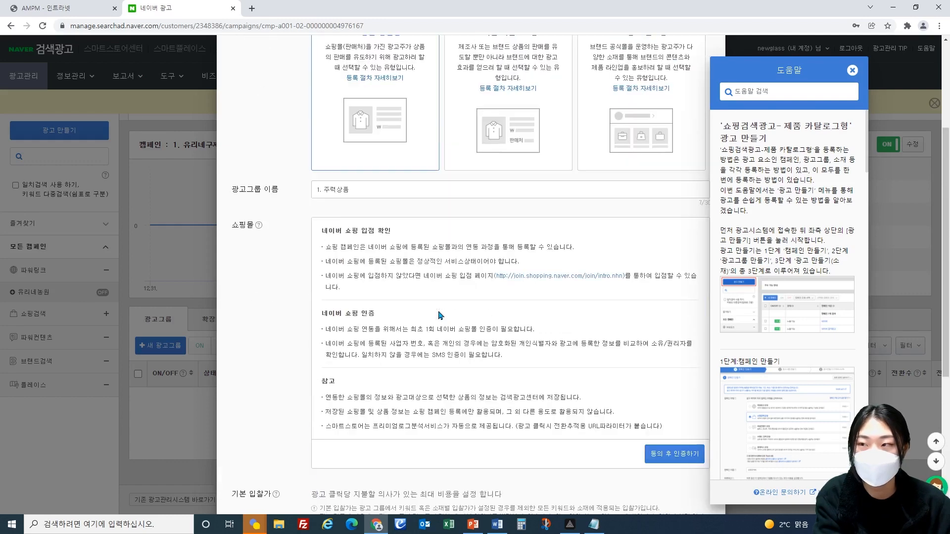
scroll(440, 312, down, 3)
key(BackSpace)
key(BackSpace)
key(BackSpace)
key(BackSpace)
key(BackSpace)
key(BackSpace)
text(2,000)
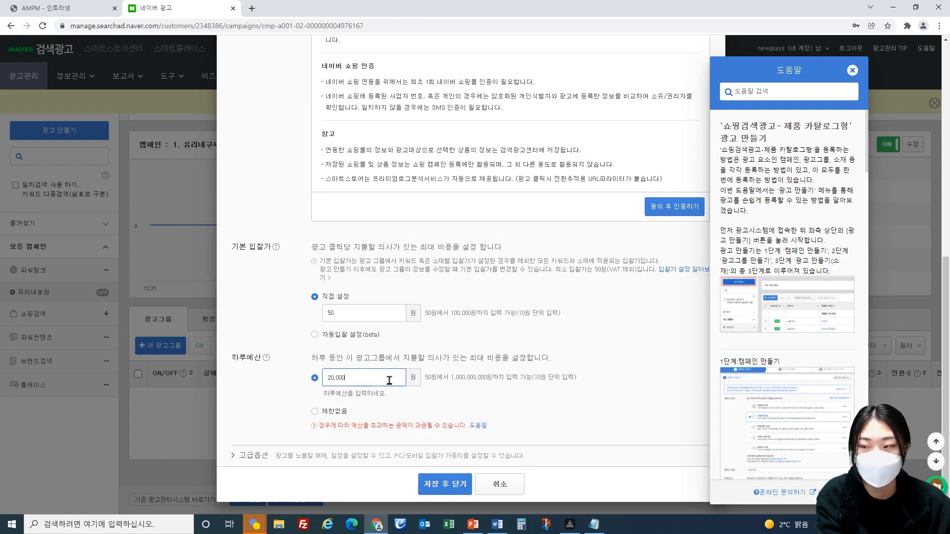
Step: Reset the ad group's daily budget amount to 0 and choose no budget limit (제한없음)
drag(353, 382, 282, 382)
text(0)
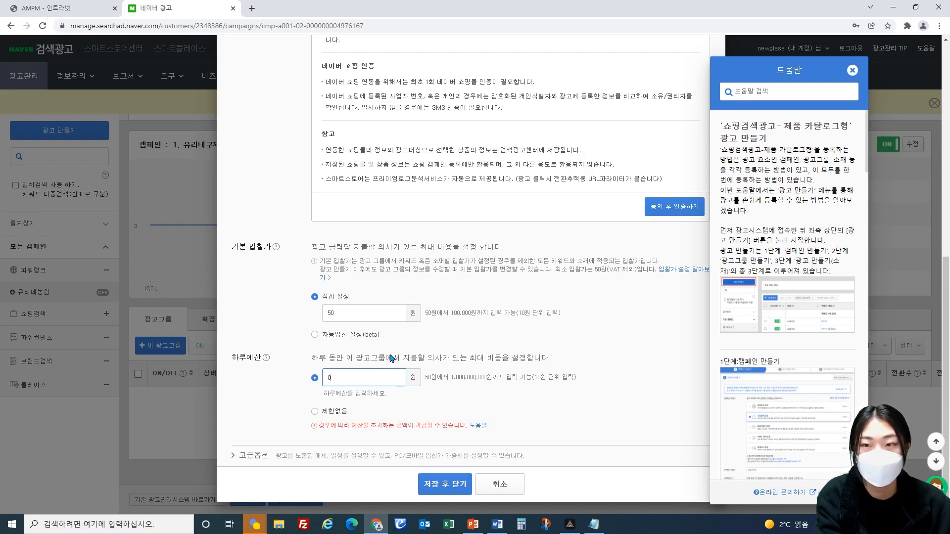
click(316, 415)
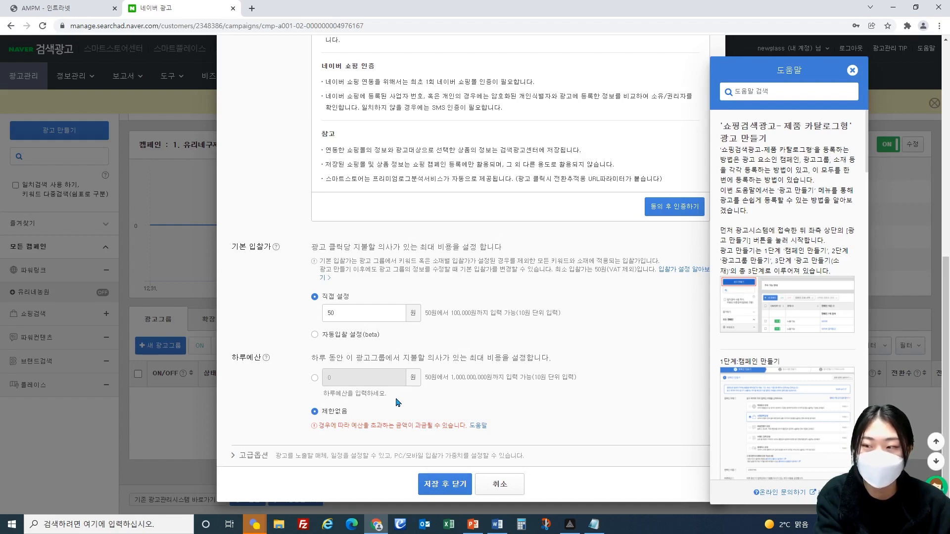
Step: In the advanced options (고급옵션), limit ad exposure to mobile media and exclude partner media (파트너 매체) from both search and content media
click(274, 453)
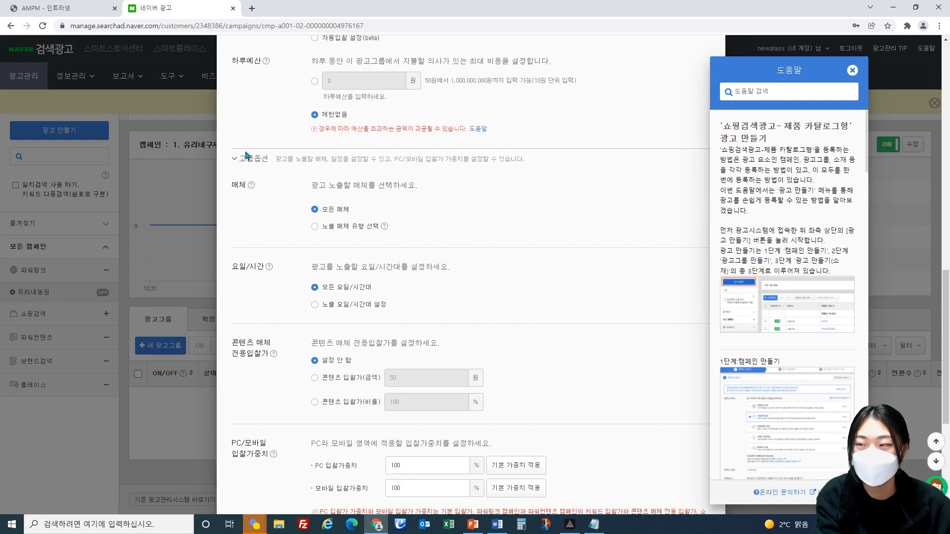
scroll(317, 163, down, 2)
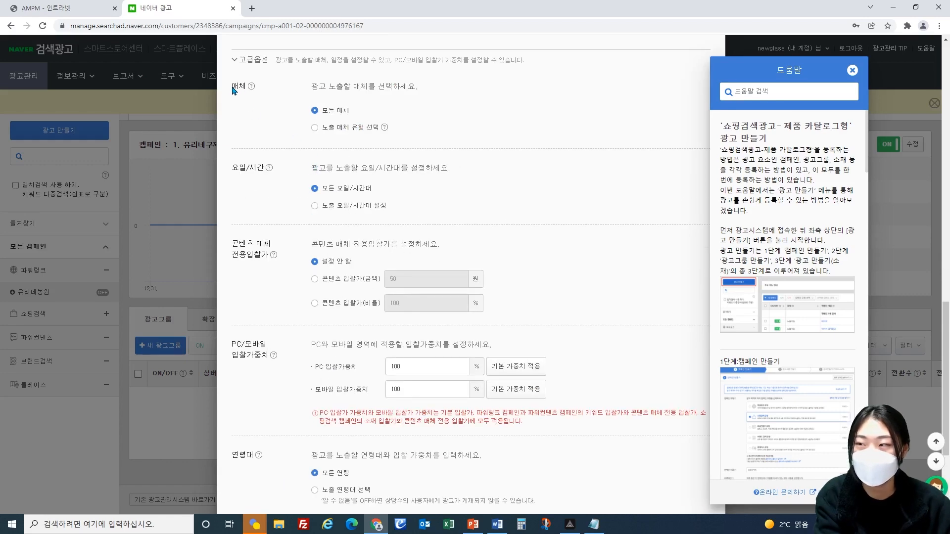
click(315, 128)
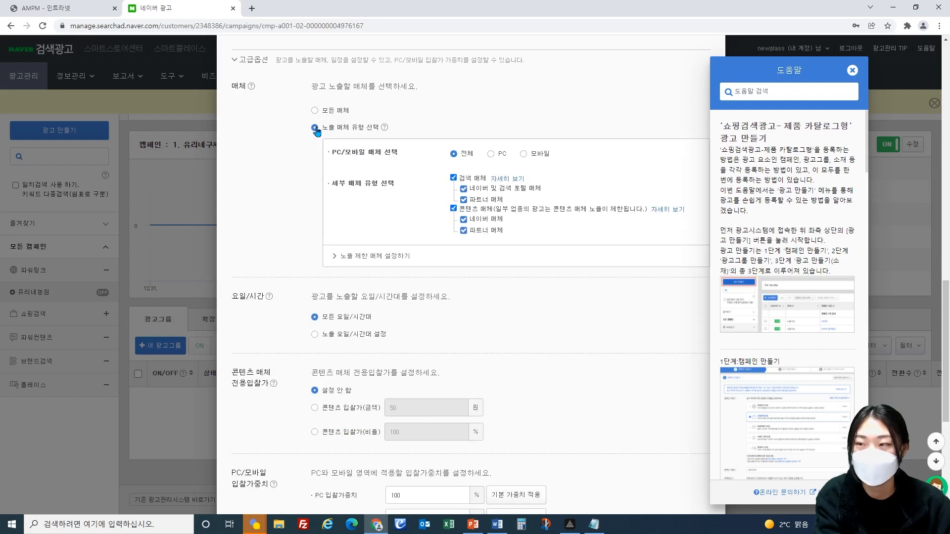
click(491, 155)
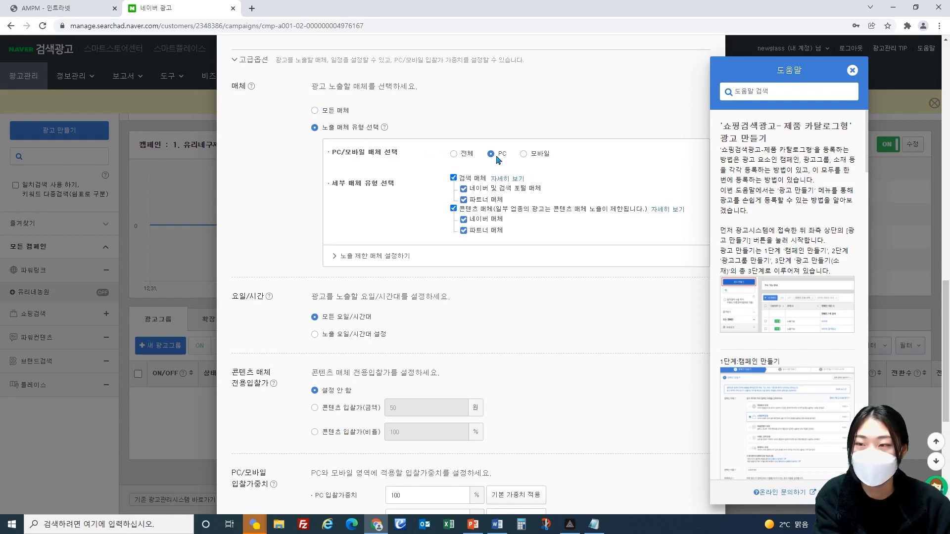
click(524, 155)
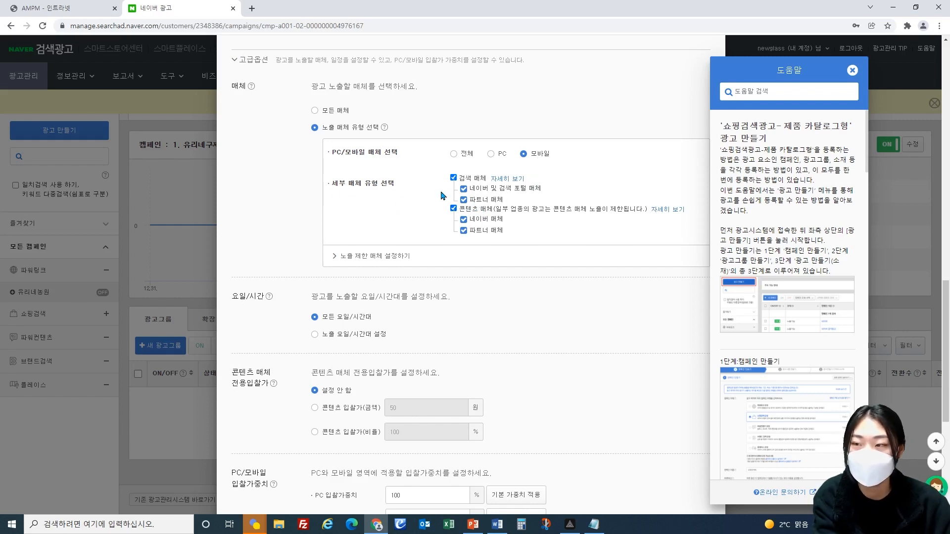
click(464, 200)
click(464, 230)
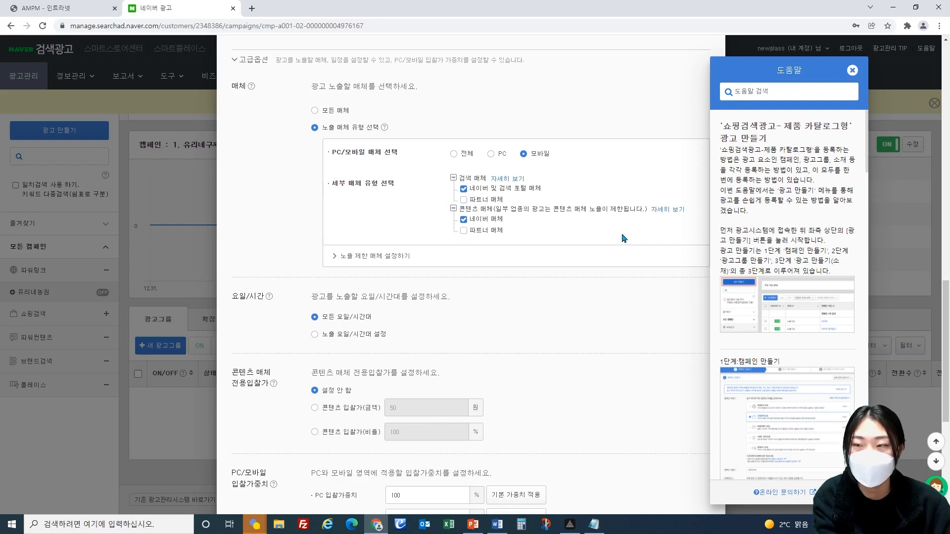
Step: Add ZUM - PC to the ad group's restricted exposure media (노출 제한 매체)
click(377, 256)
scroll(504, 266, down, 2)
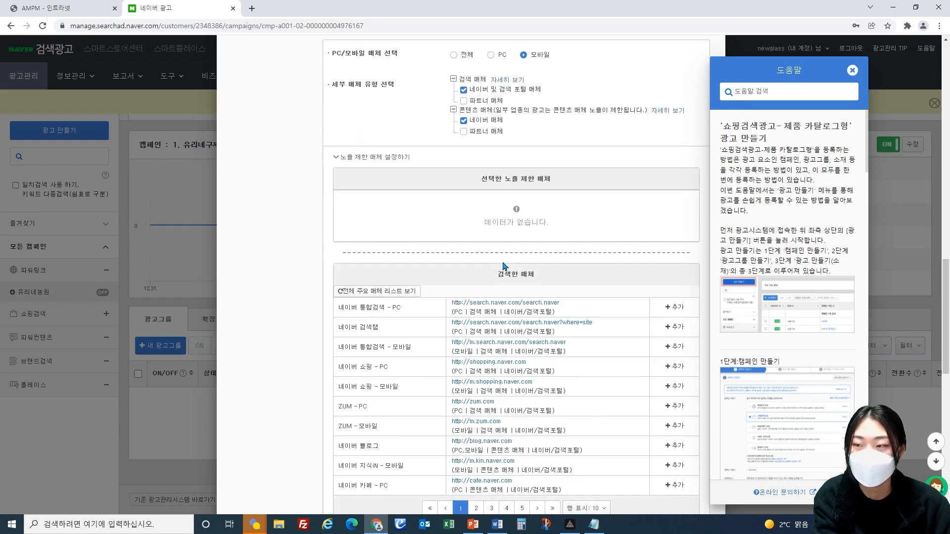
scroll(507, 277, down, 1)
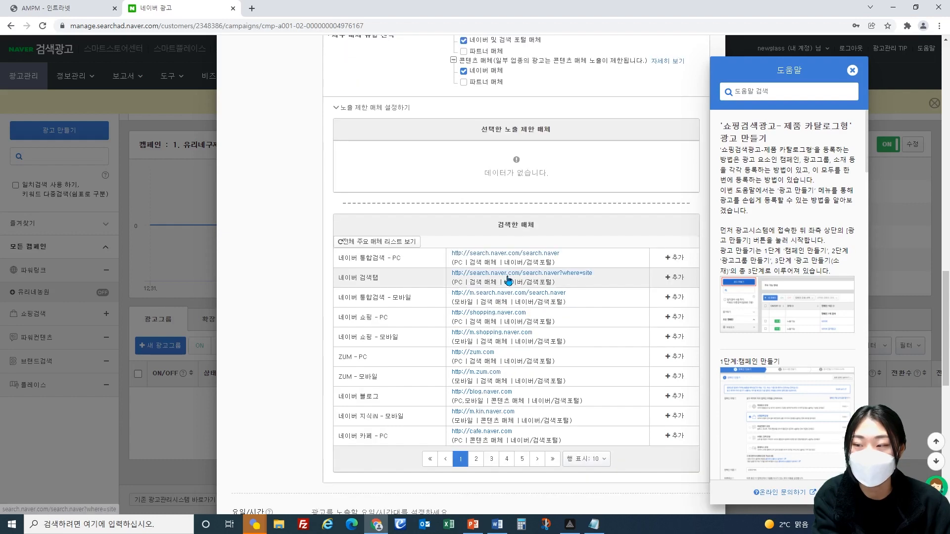
click(674, 358)
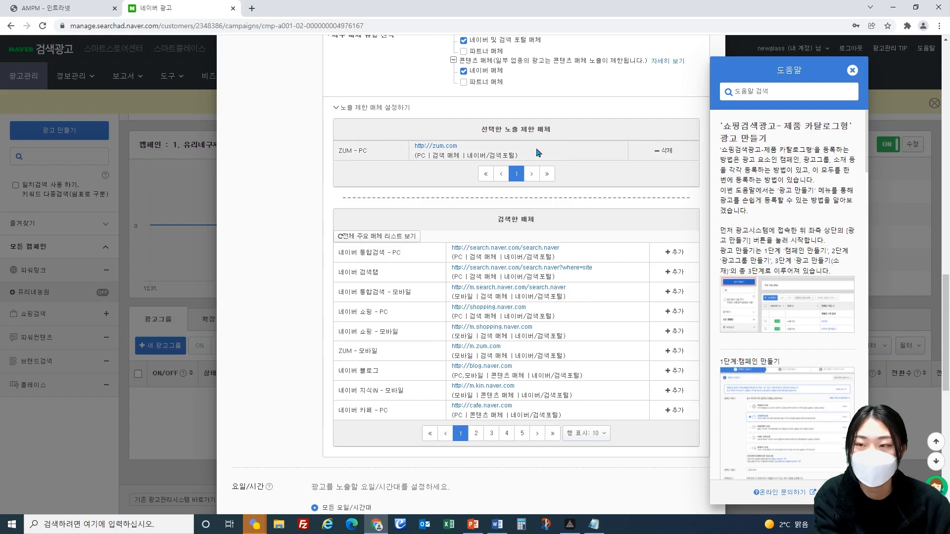
scroll(528, 272, up, 1)
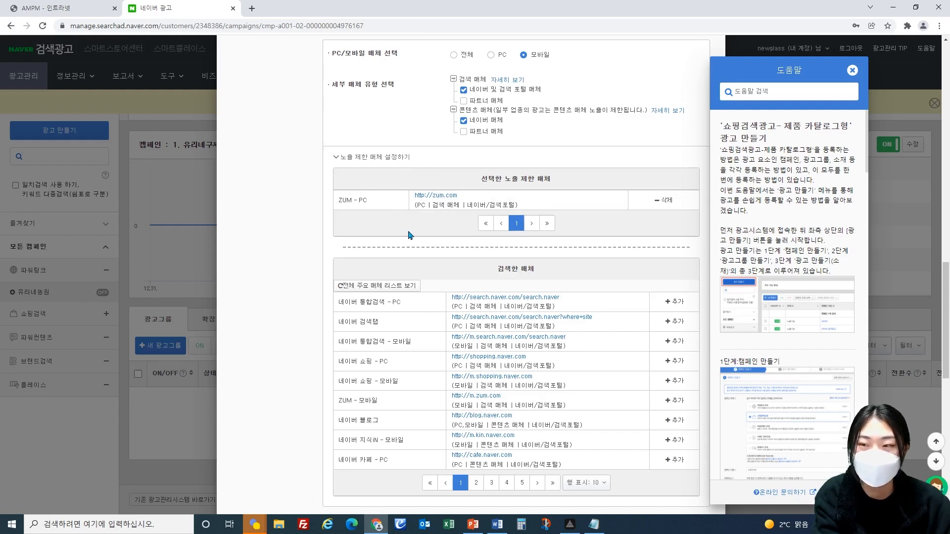
Step: Choose custom days and time slots (노출 요일/시간대 설정) for the ad exposure schedule
scroll(409, 234, down, 8)
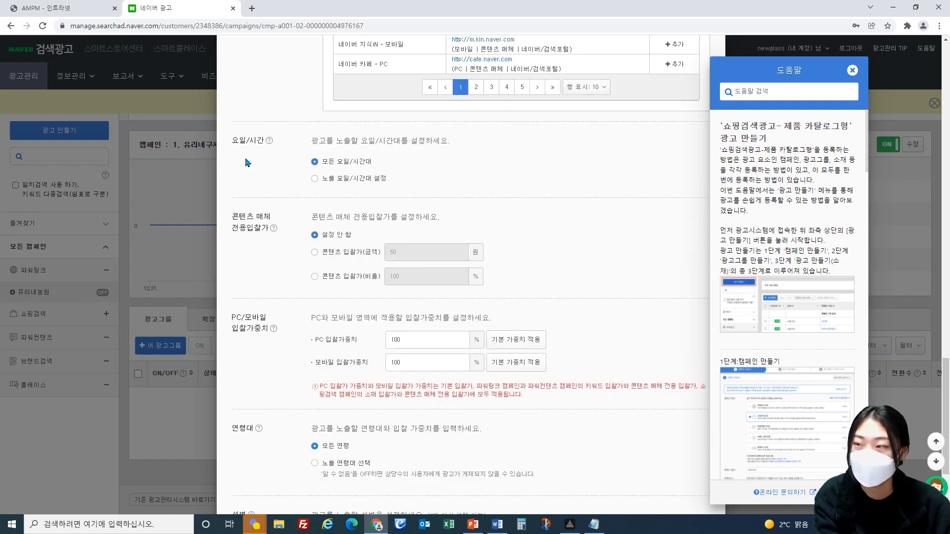
click(315, 178)
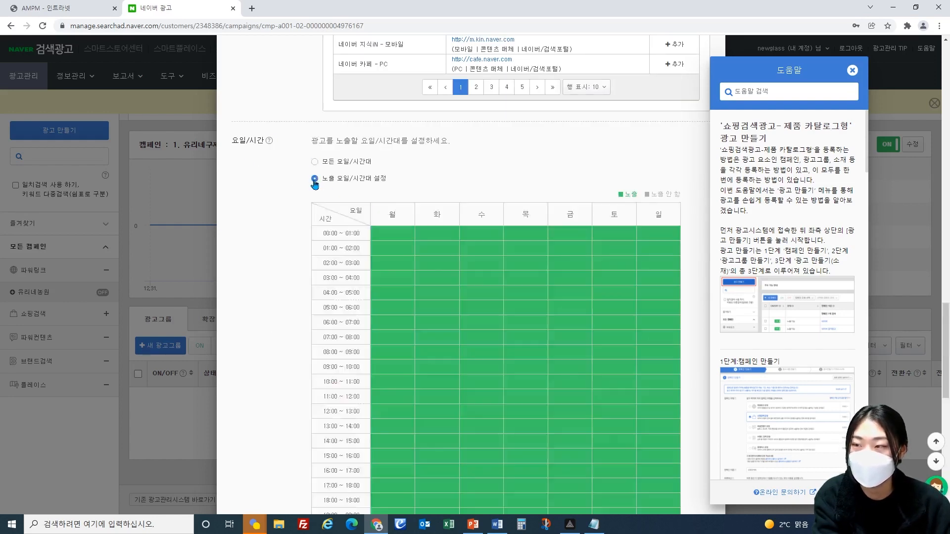
scroll(490, 223, down, 2)
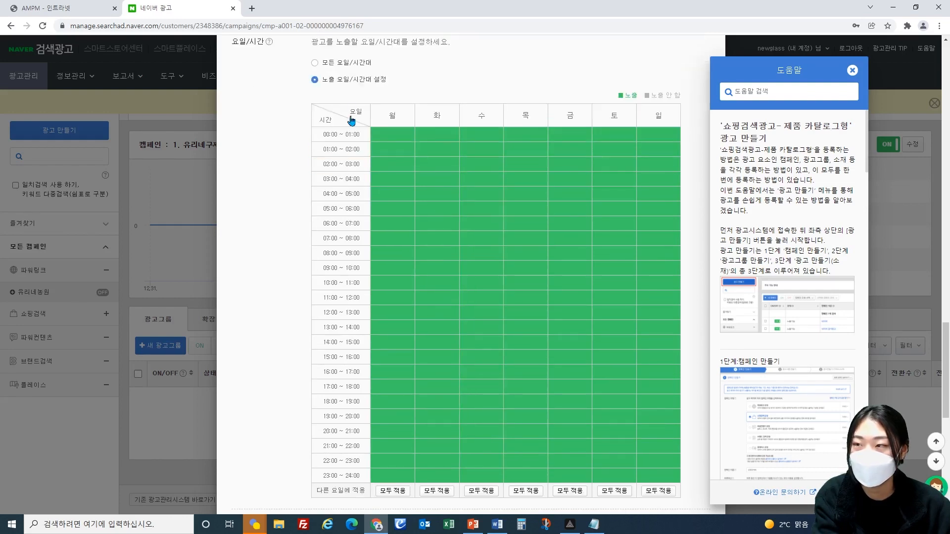
Step: Try excluding 03:00–06:00 on Monday and Tuesday, and 03:00–04:00 on every day of the week
click(401, 185)
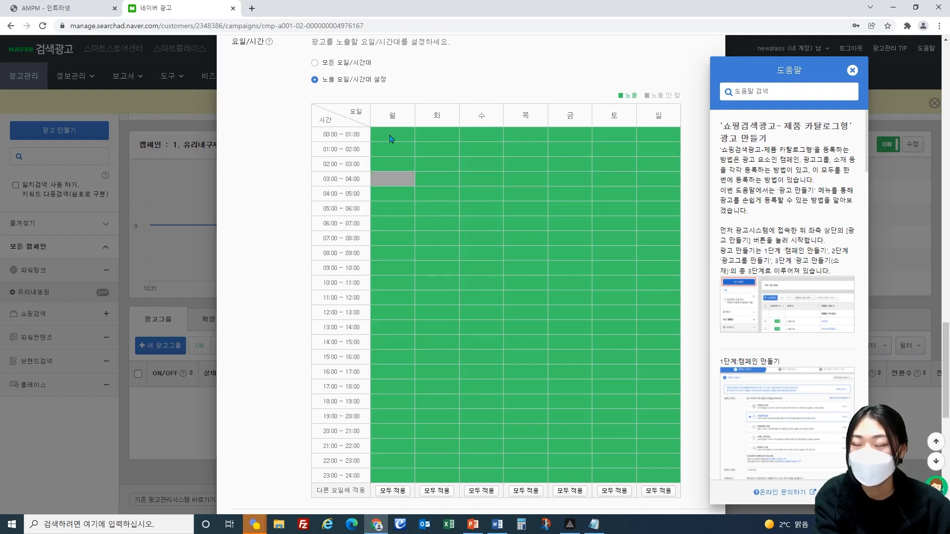
click(399, 199)
click(403, 217)
click(424, 214)
click(430, 197)
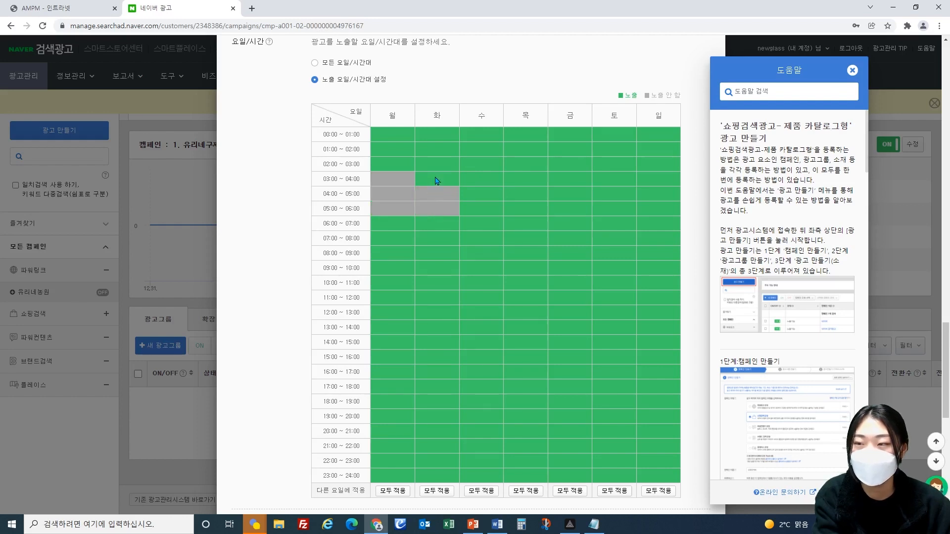
click(437, 181)
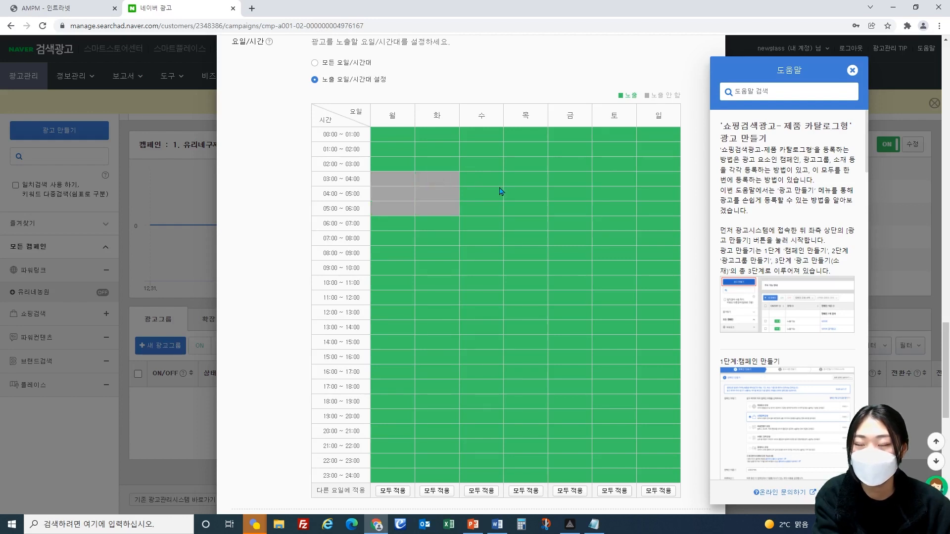
click(344, 182)
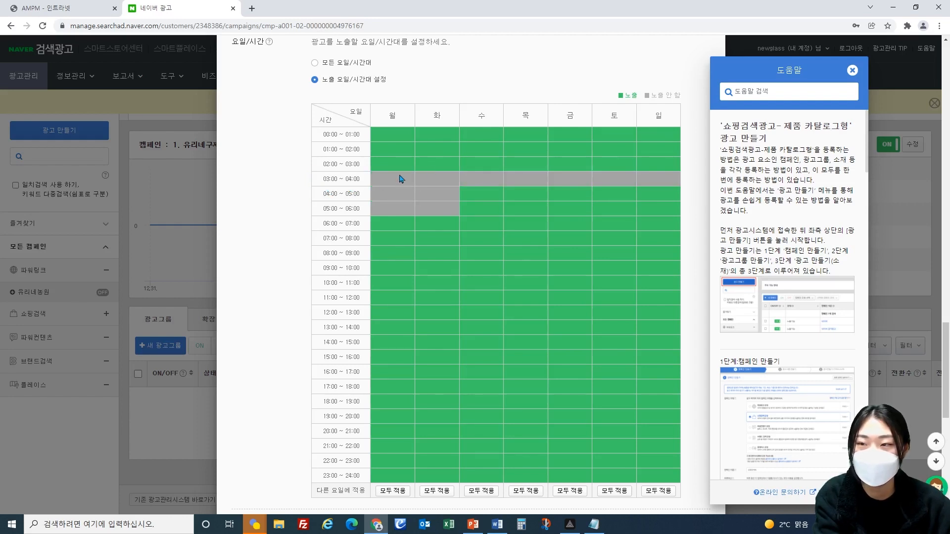
Step: Try excluding all hours of Friday and Saturday from the exposure schedule
click(570, 118)
click(571, 118)
click(615, 118)
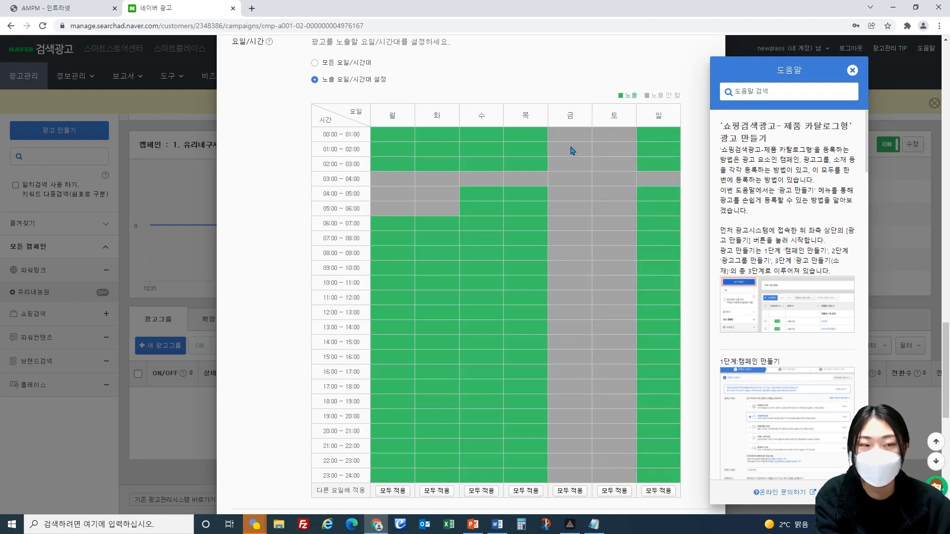
Step: Restore exposure for Friday, Saturday and the excluded early-morning time slots
click(560, 116)
click(614, 117)
click(342, 178)
click(342, 193)
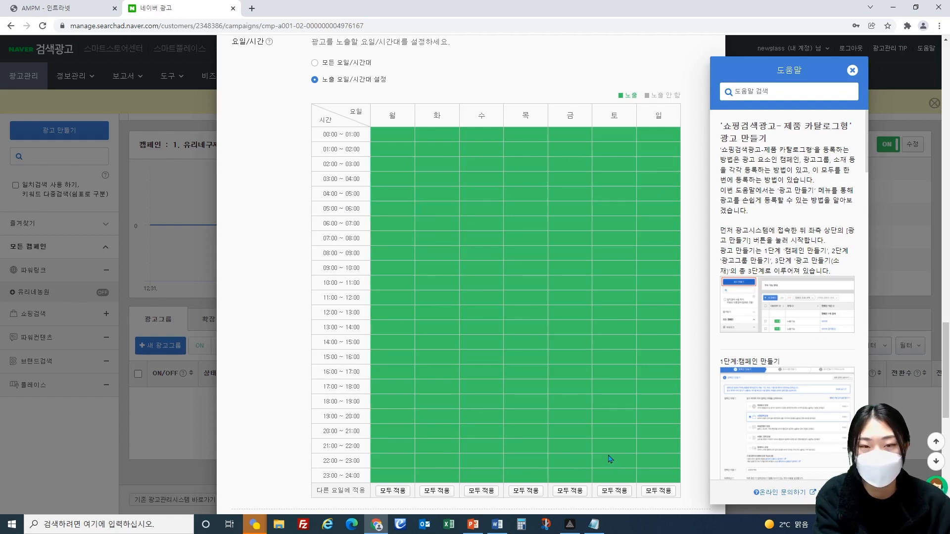
Step: Try a mobile bid weight (모바일 입찰가중치) of 80%, and restore it to 100%
scroll(577, 440, down, 7)
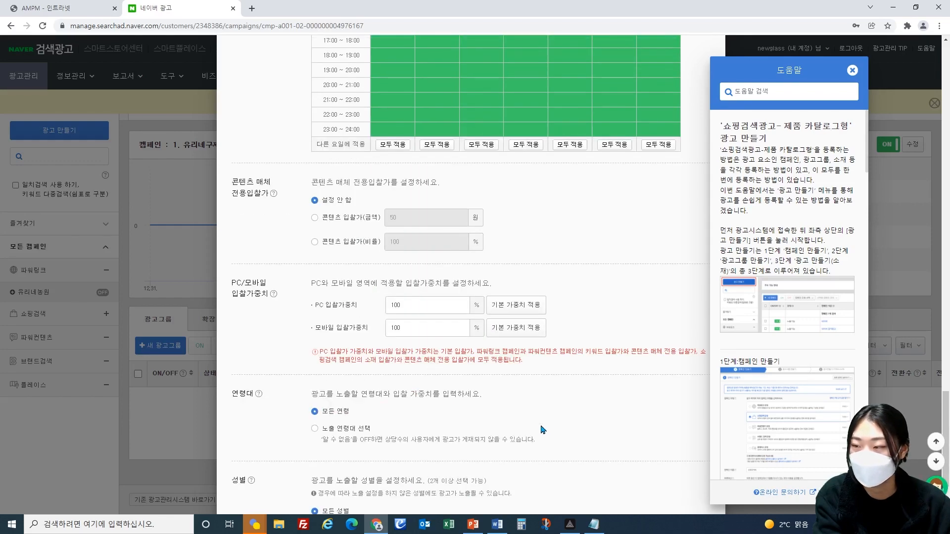
scroll(559, 427, down, 2)
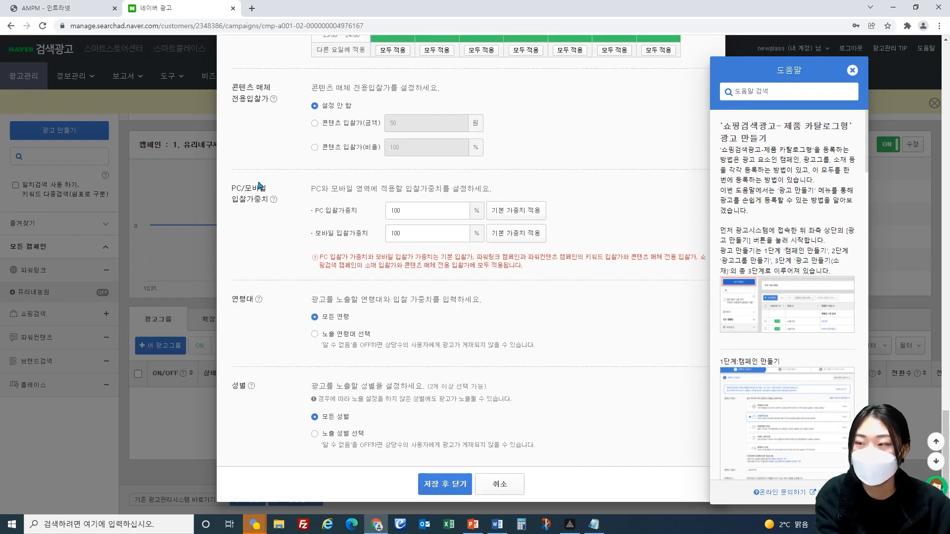
double_click(454, 234)
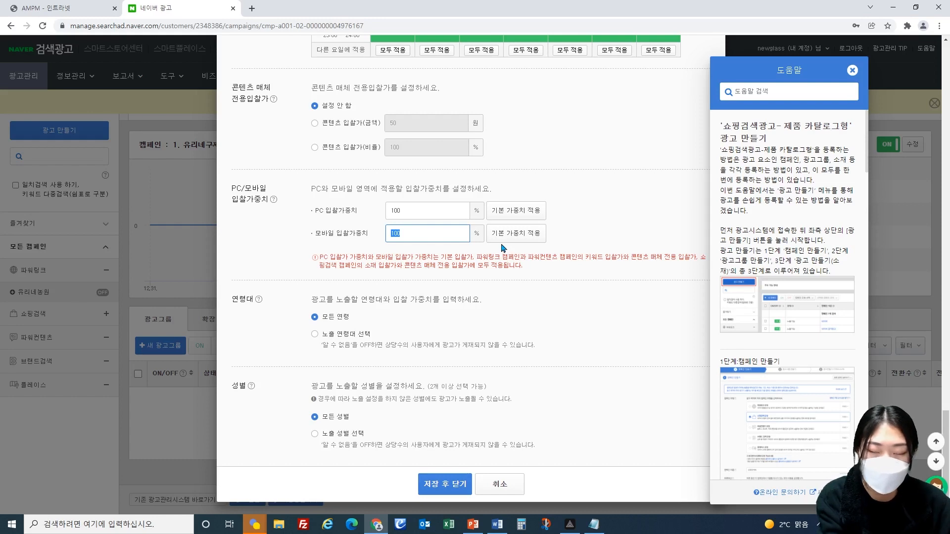
text(80)
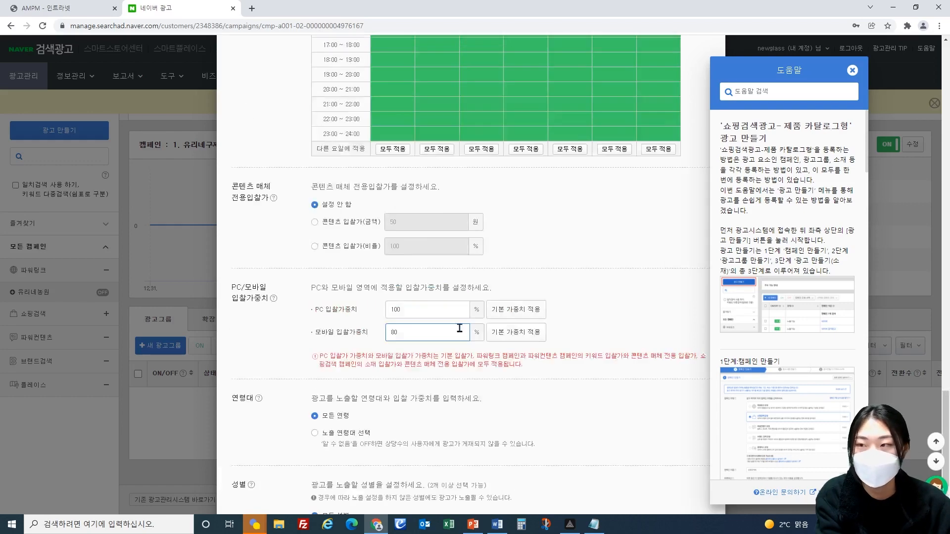
scroll(414, 241, up, 14)
scroll(457, 354, up, 8)
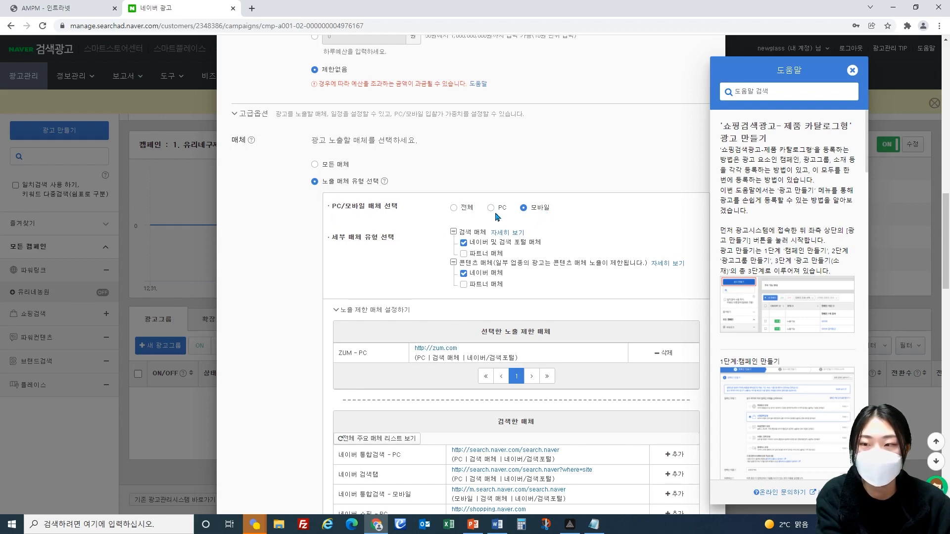
scroll(534, 254, down, 15)
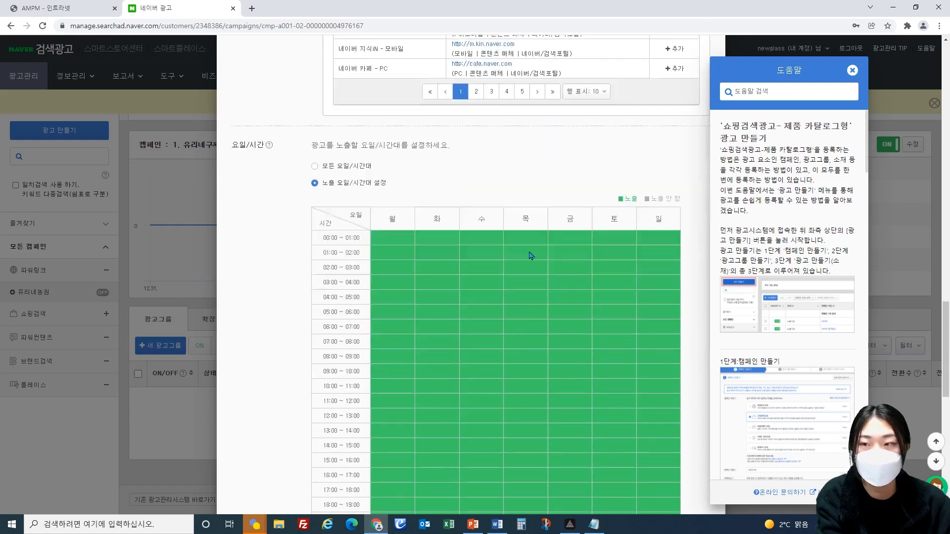
double_click(395, 234)
key(BackSpace)
text(100)
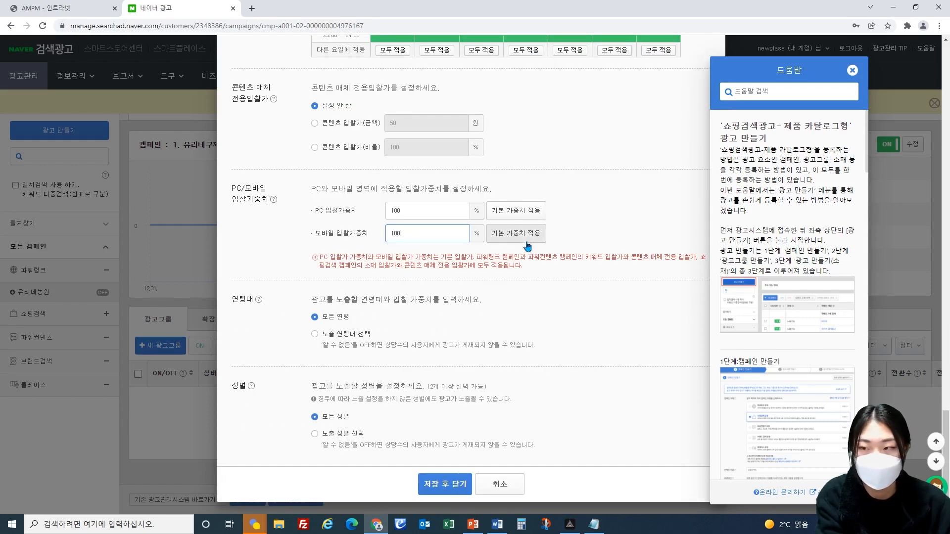
click(366, 230)
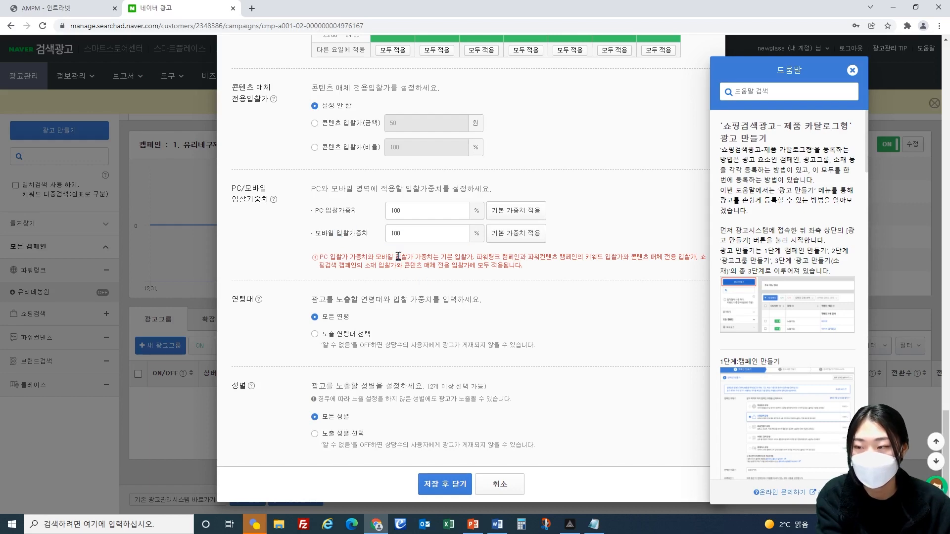
Step: Choose exposure by selected age groups (노출 연령대 선택), and try turning the 60세 이상 group off and back on
click(315, 335)
scroll(397, 337, down, 3)
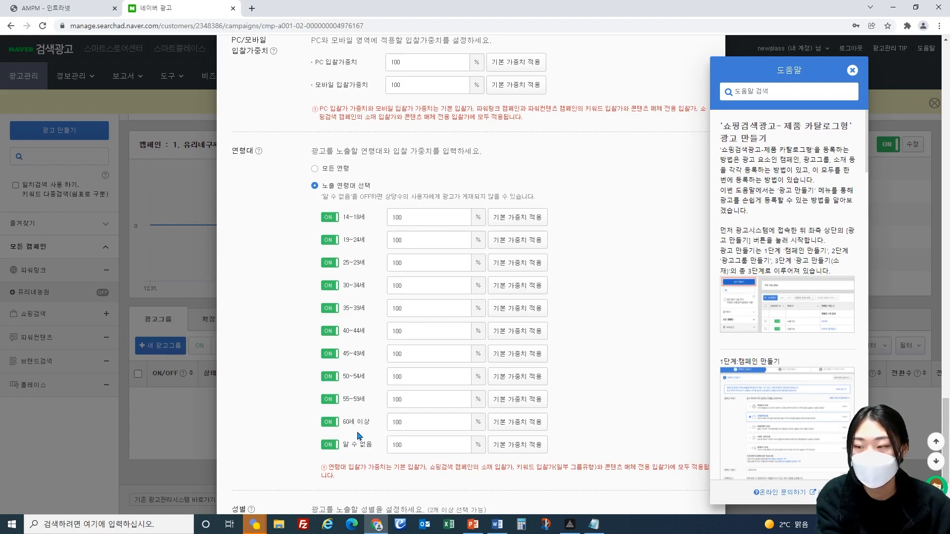
click(330, 424)
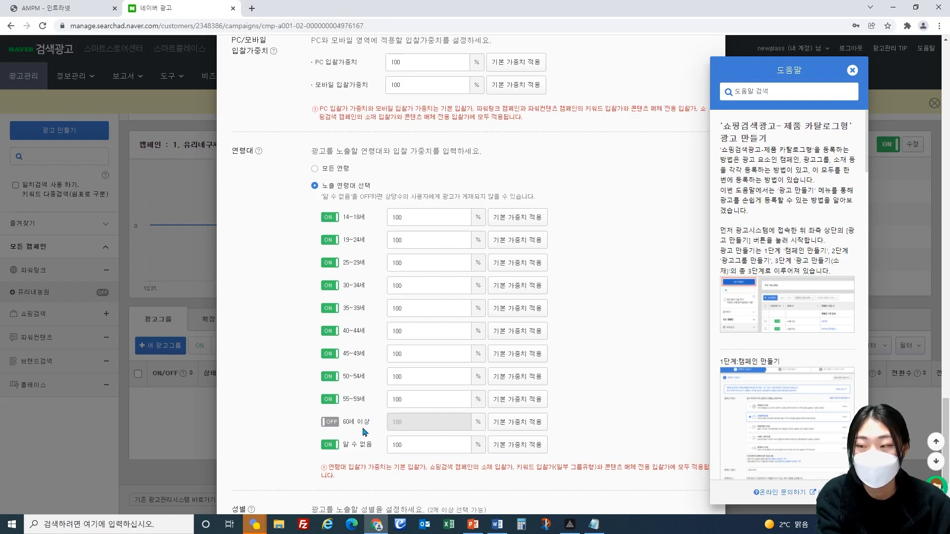
scroll(356, 423, down, 2)
click(330, 325)
drag(343, 345, 409, 351)
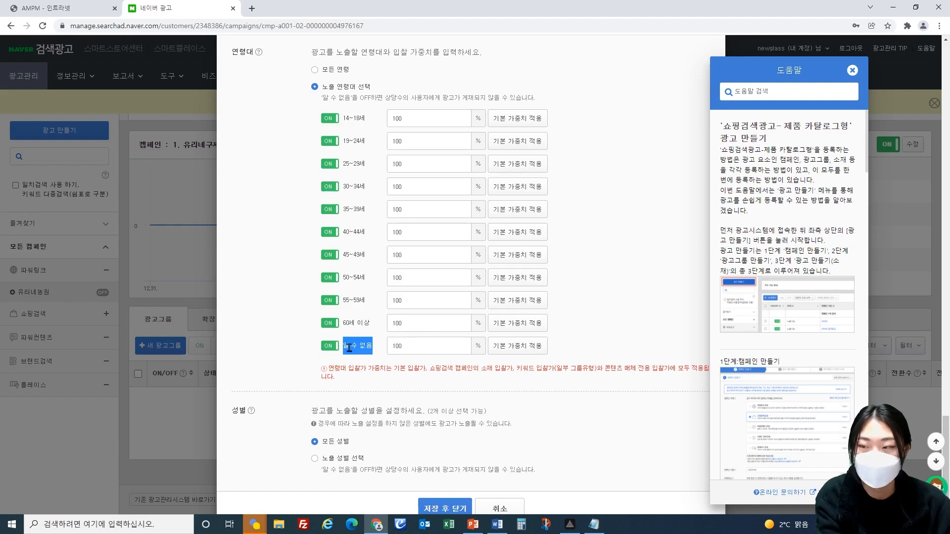
Step: Choose exposure by selected gender (노출 성별 선택), and try turning male (남성) off and back on
scroll(382, 358, down, 1)
click(352, 433)
scroll(426, 415, down, 2)
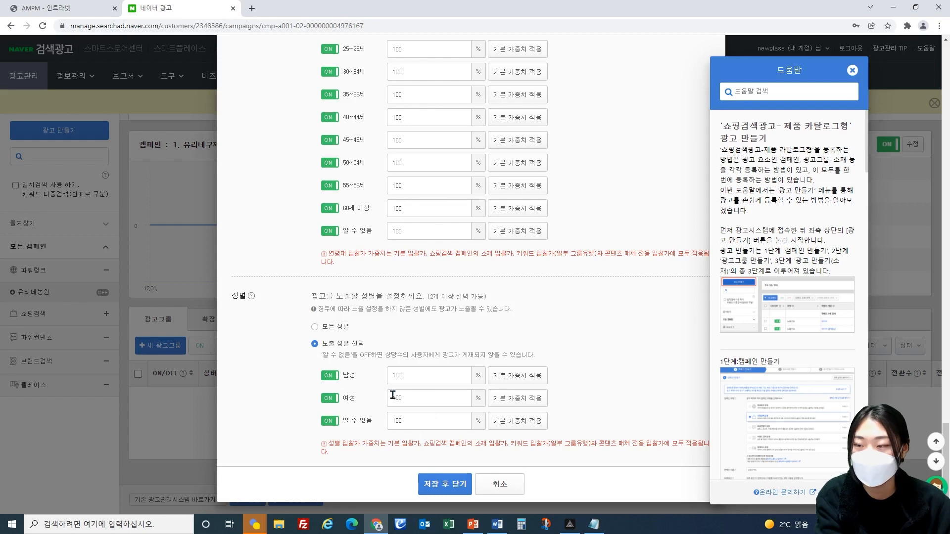
click(330, 376)
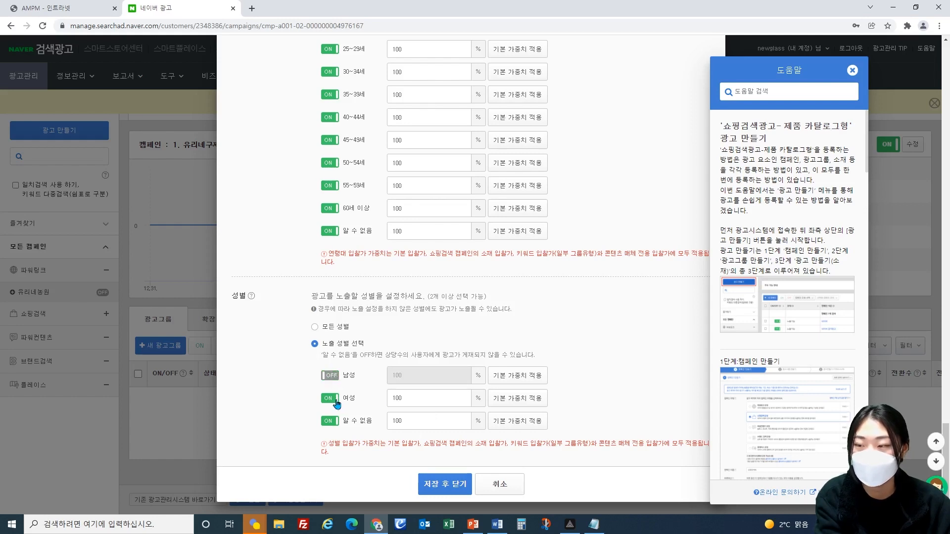
click(331, 377)
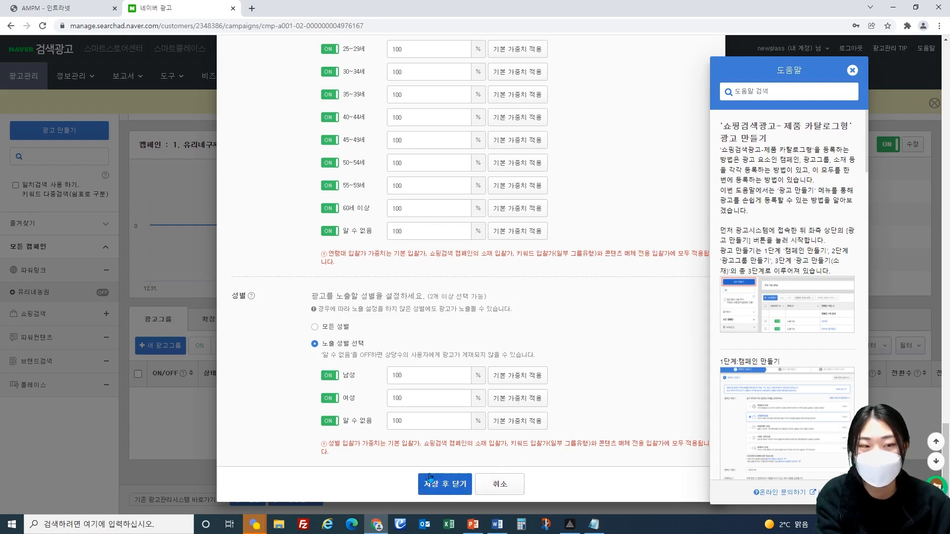
Step: Try to save the new ad group, and cancel its creation
click(444, 481)
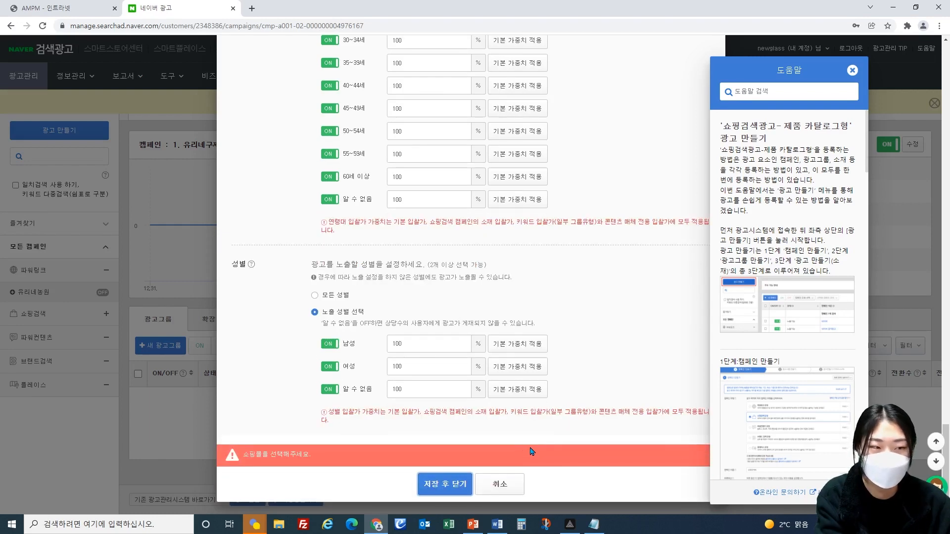
click(512, 489)
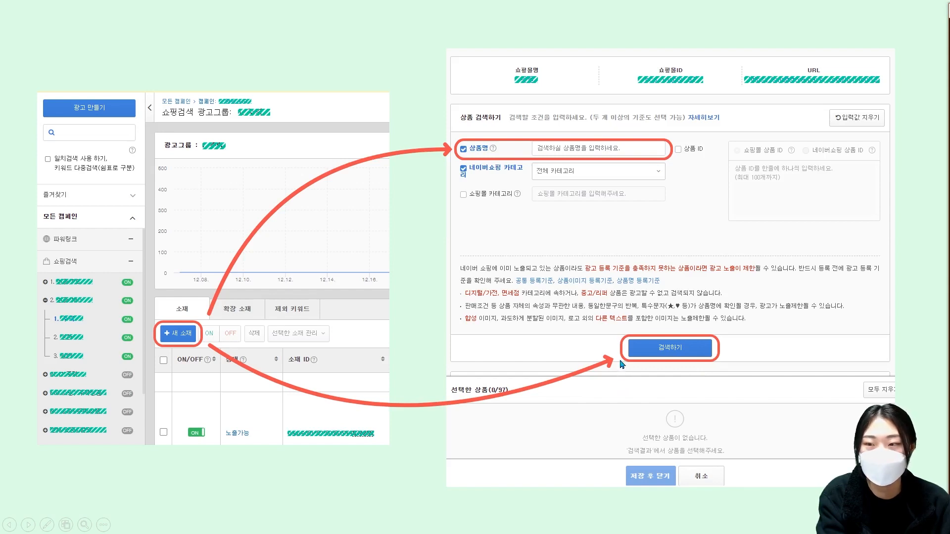
click(680, 350)
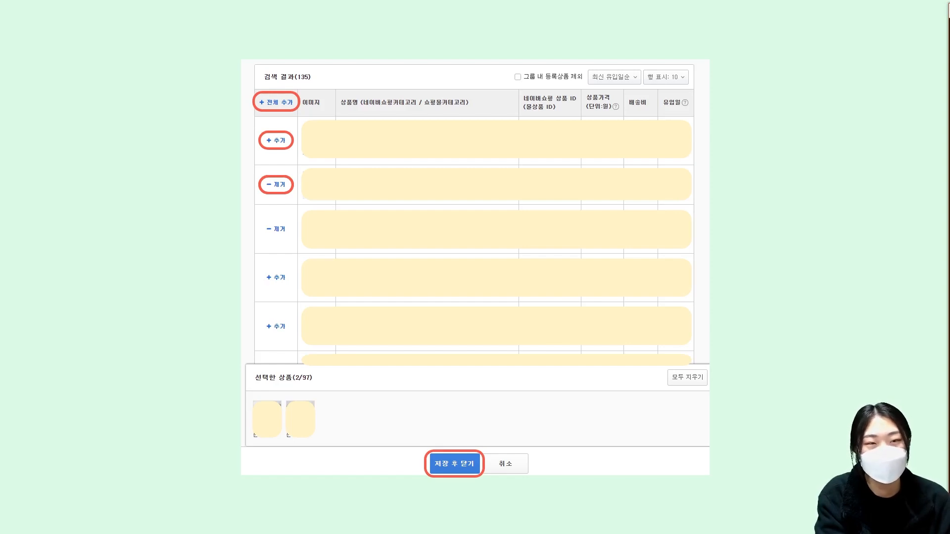
key(Right)
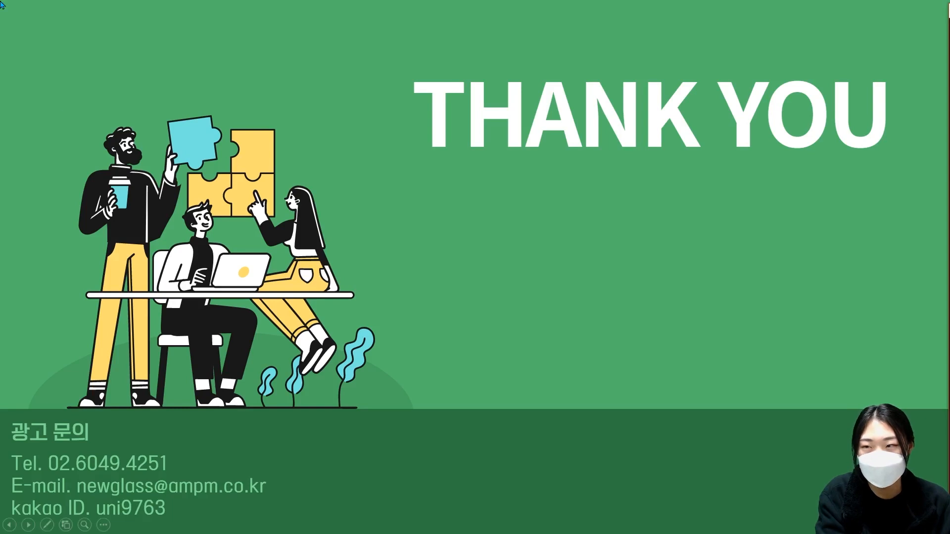